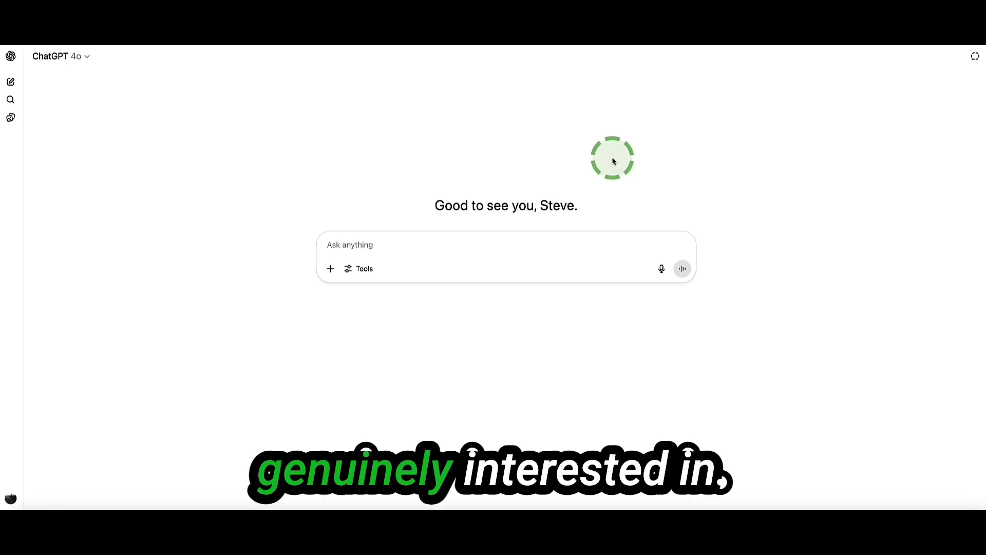
Send ChatGPT a pasted prompt asking for evergreen personal development ebook topics
click(498, 245)
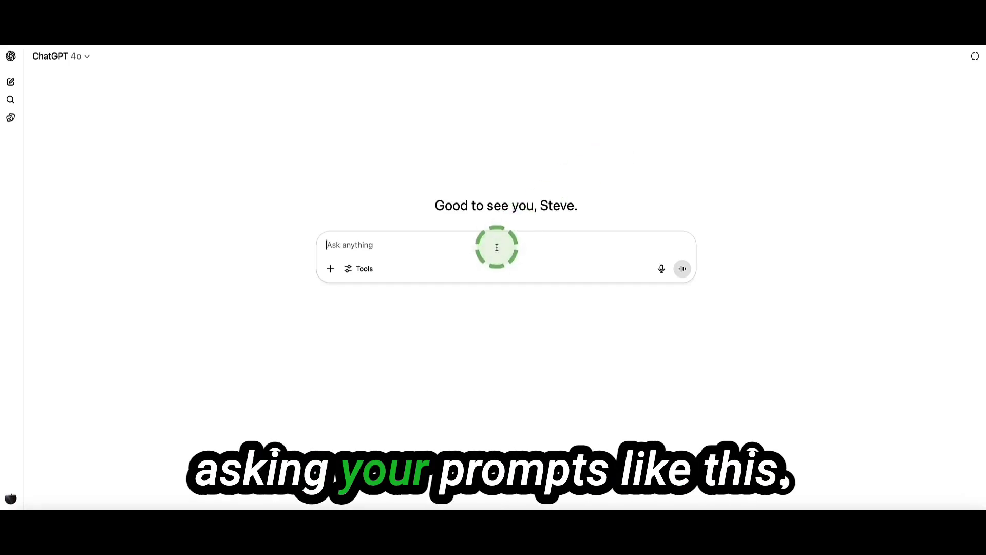
text(Give me a list of evergreen topics in the personal development niche that I can write an ebook about. Don't write ebook titles, only topics and sub-niches at this stage.)
key(Return)
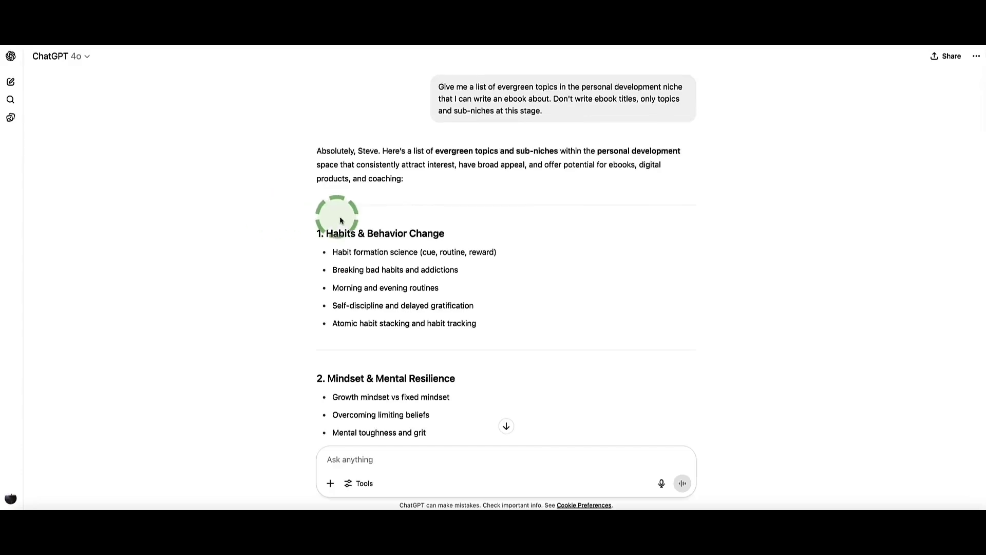
Scroll through ChatGPT's topic list down to 'Becoming less reactive in difficult conversations'
scroll(370, 228, down, 3)
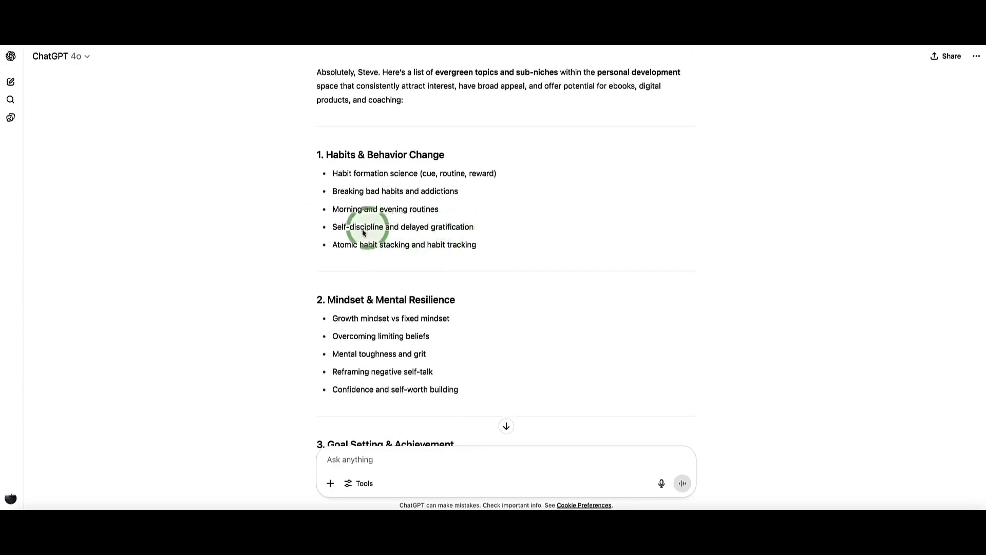
scroll(356, 234, down, 15)
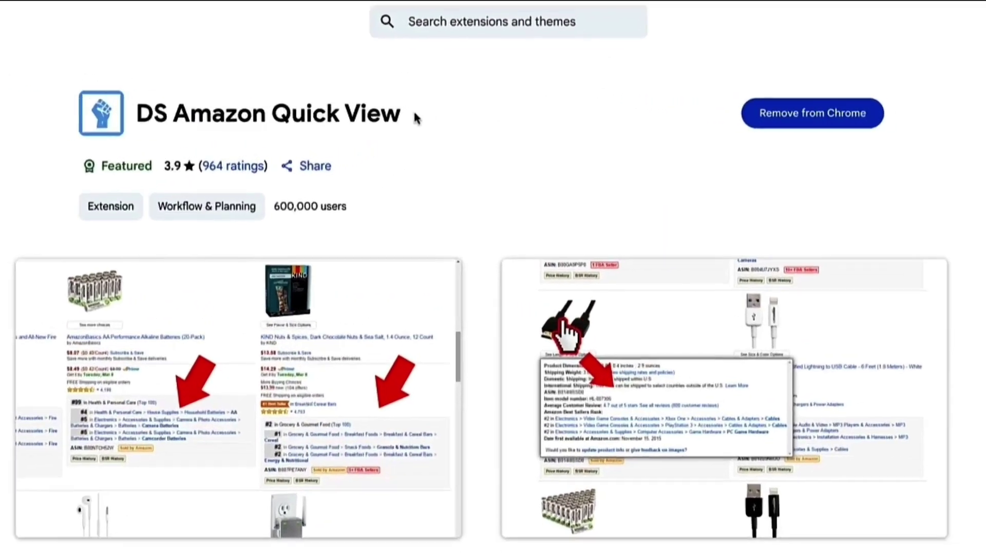
Highlight the DS Amazon Quick View extension name on its Chrome Web Store page
drag(454, 115, 286, 116)
click(411, 120)
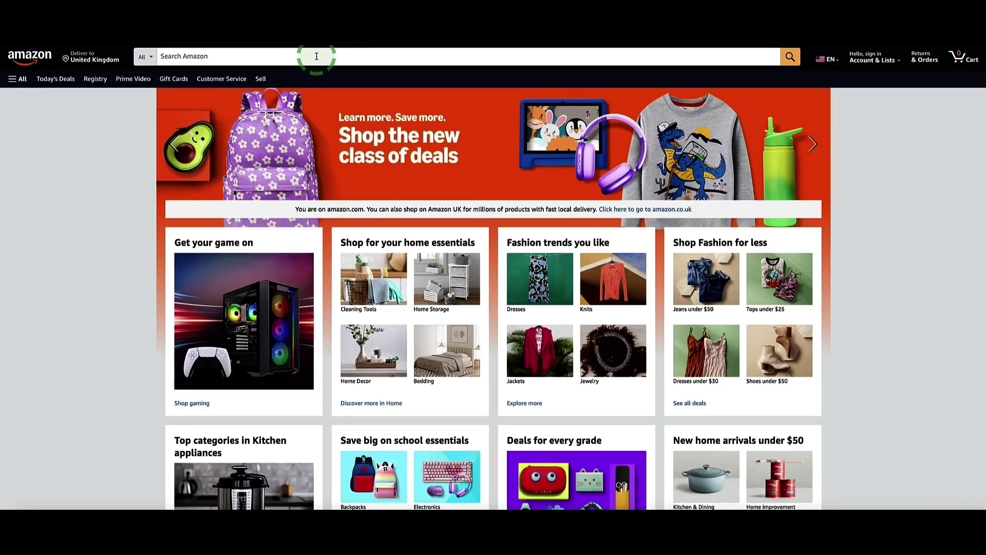
Search Amazon for 'Becoming less reactive in difficult conversations'
click(317, 56)
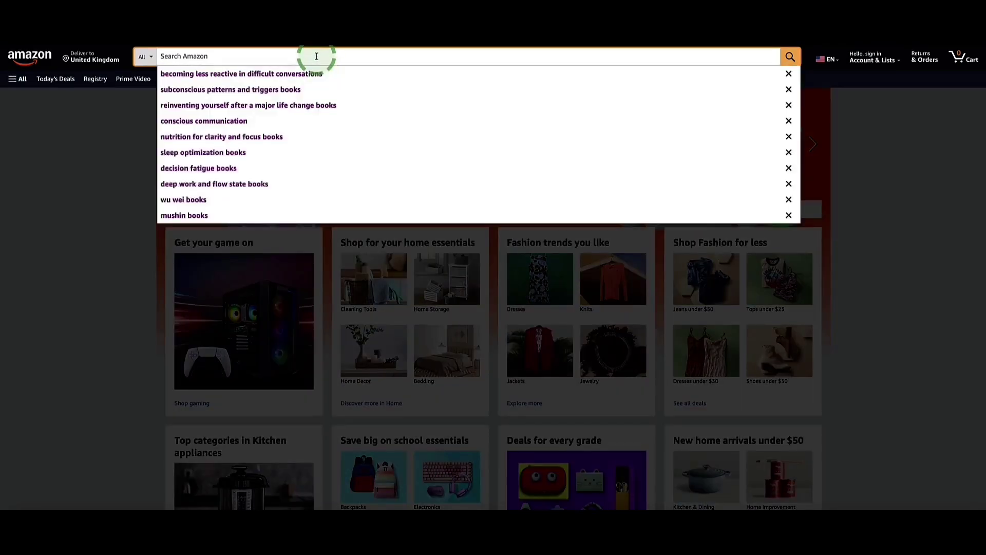
text(Becoming less reactive in difficult conversations)
key(Return)
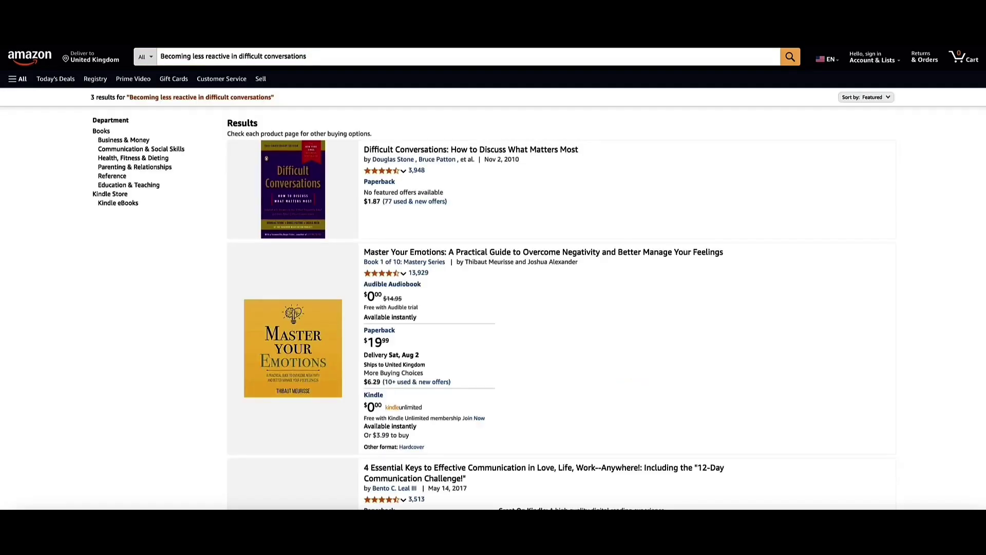
click(410, 134)
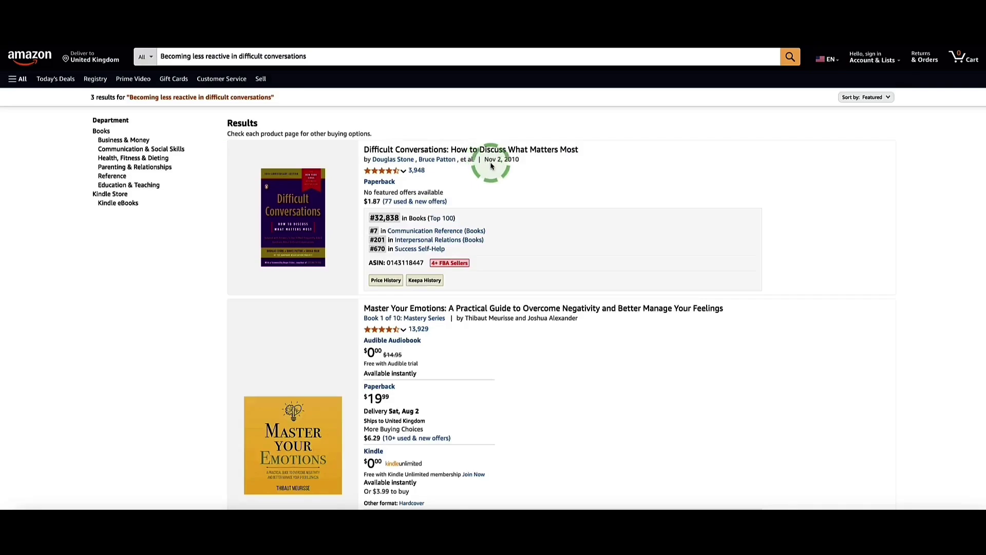
scroll(491, 165, down, 3)
scroll(491, 166, up, 3)
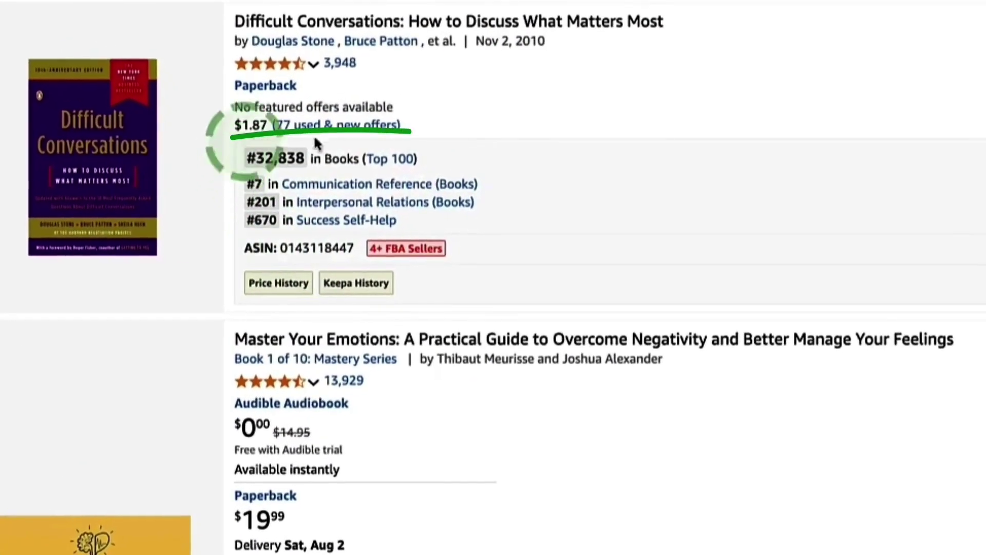
Check competing books' sales ranks, starting with the top result's #32,838 in Books
drag(243, 166, 305, 168)
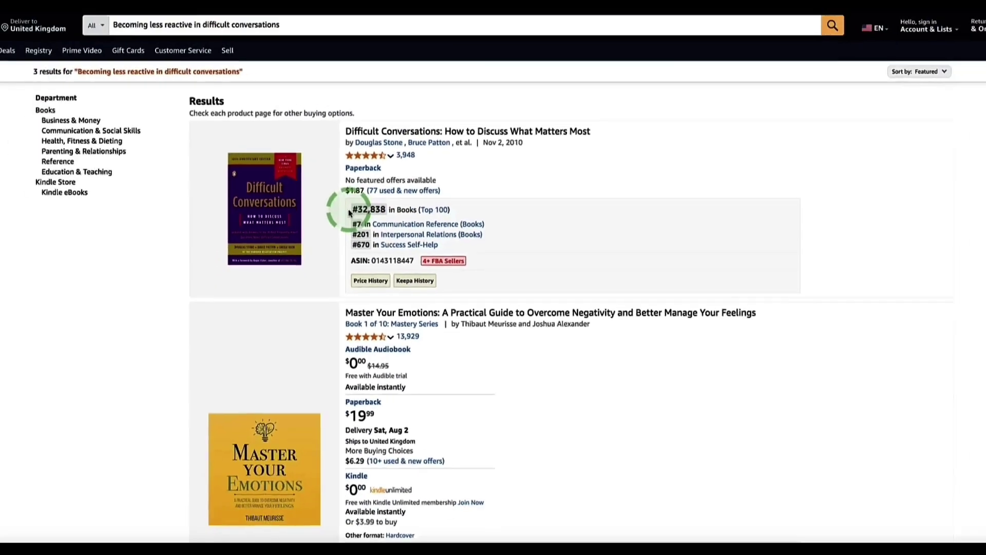
click(246, 160)
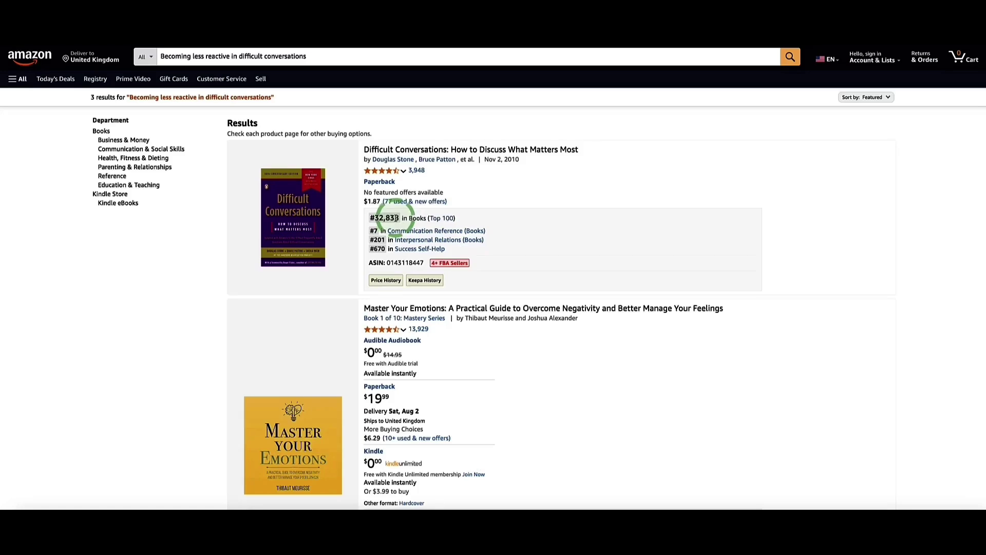
scroll(392, 241, down, 3)
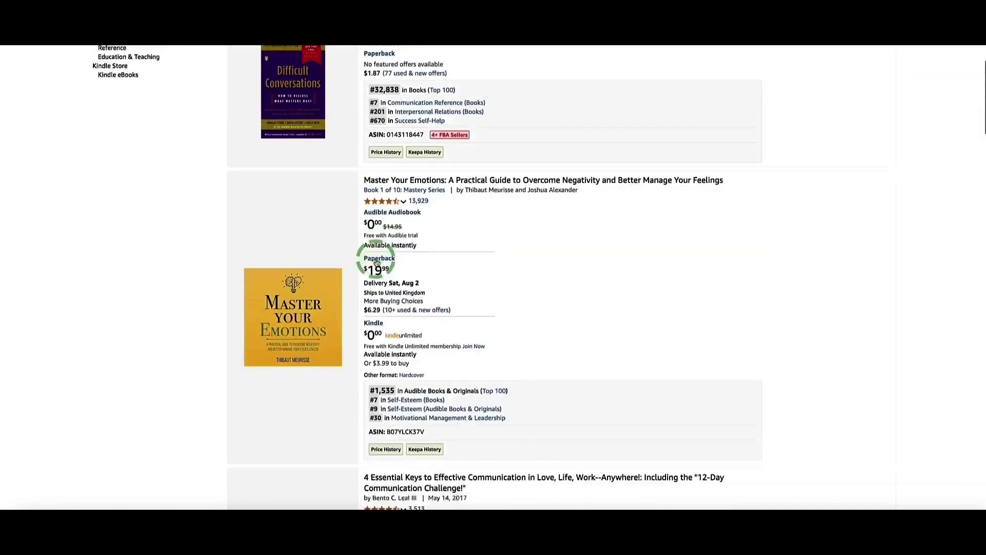
scroll(373, 246, up, 3)
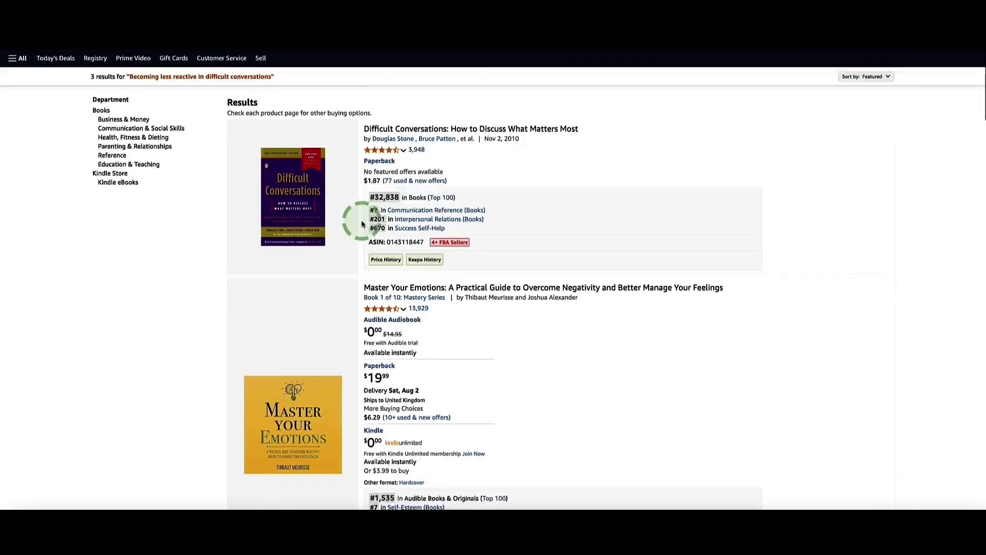
scroll(362, 224, down, 3)
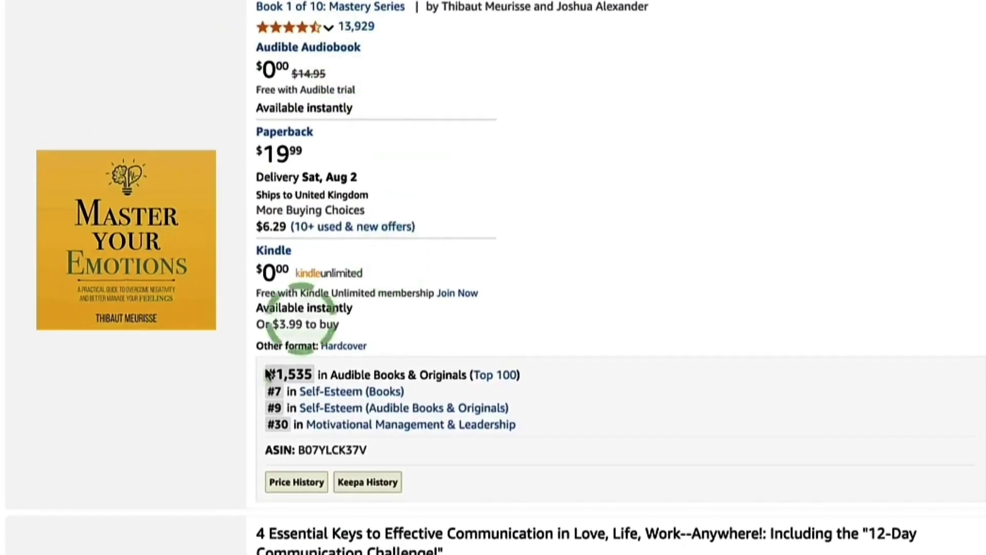
scroll(308, 360, down, 1)
scroll(308, 250, down, 7)
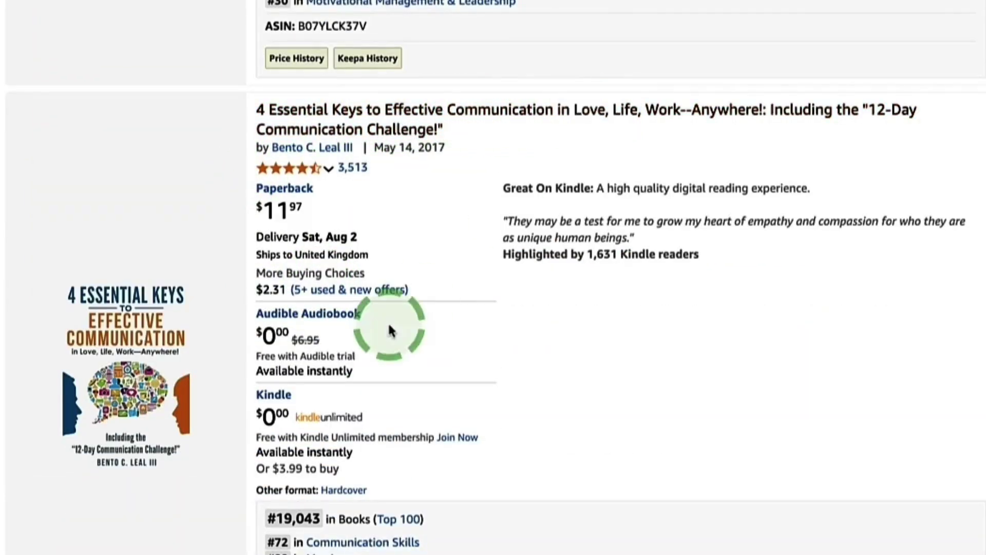
scroll(260, 408, down, 12)
scroll(263, 409, down, 13)
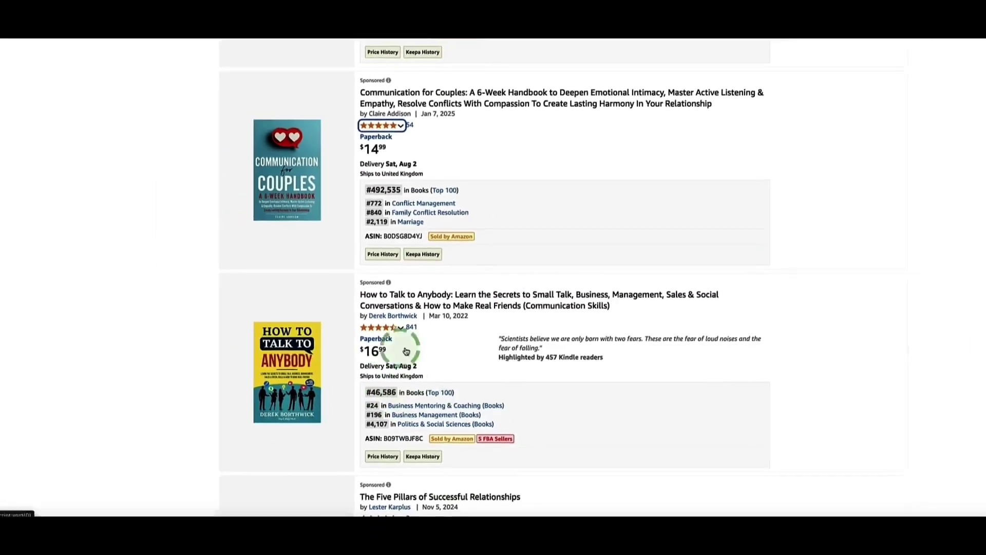
scroll(310, 508, down, 10)
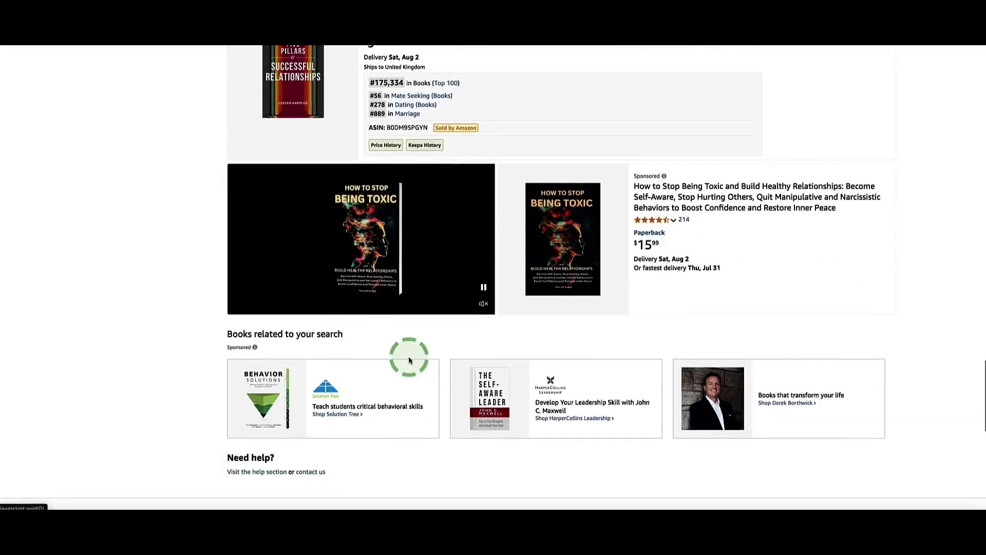
scroll(409, 361, up, 20)
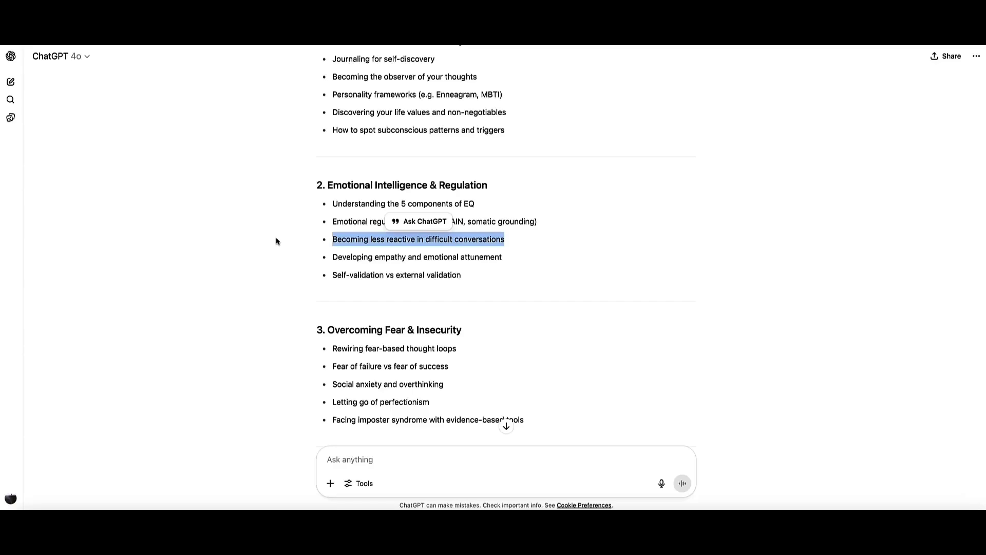
Send a follow-up prompt asking for sub-niche angles on the chosen topic
text(I like the 'Becoming less reactive in difficult conversations' idea for my ebook. Can you suggest more sub-niche ideas within this topic?)
click(682, 483)
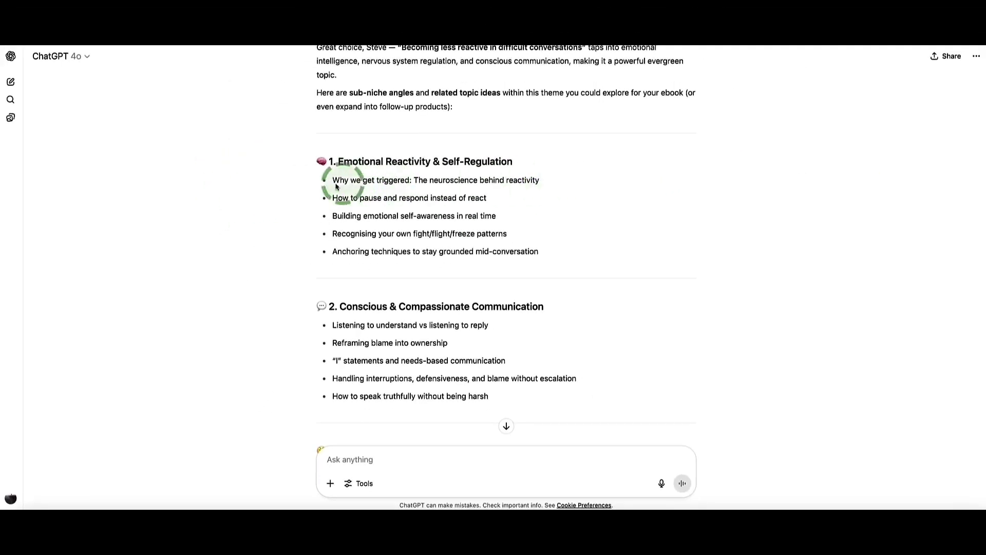
Select the idea 'How to train your nervous system to stay open under pressure' in the reply
scroll(320, 187, down, 3)
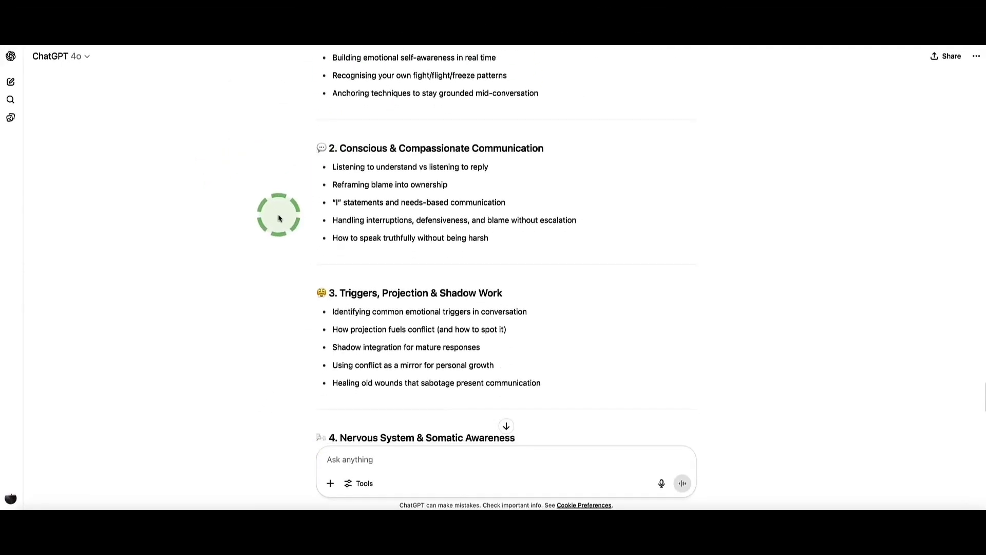
scroll(279, 219, down, 3)
scroll(279, 218, down, 3)
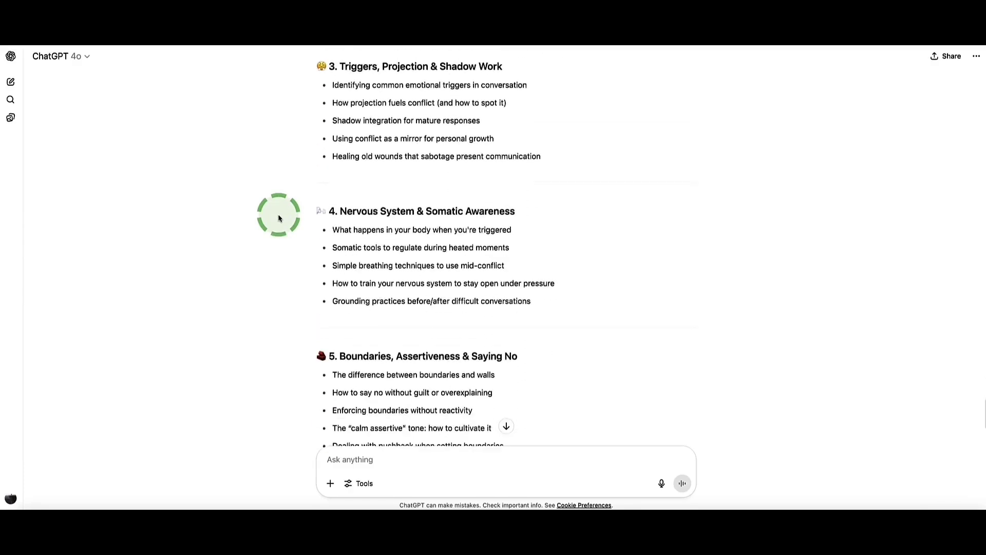
scroll(279, 218, down, 2)
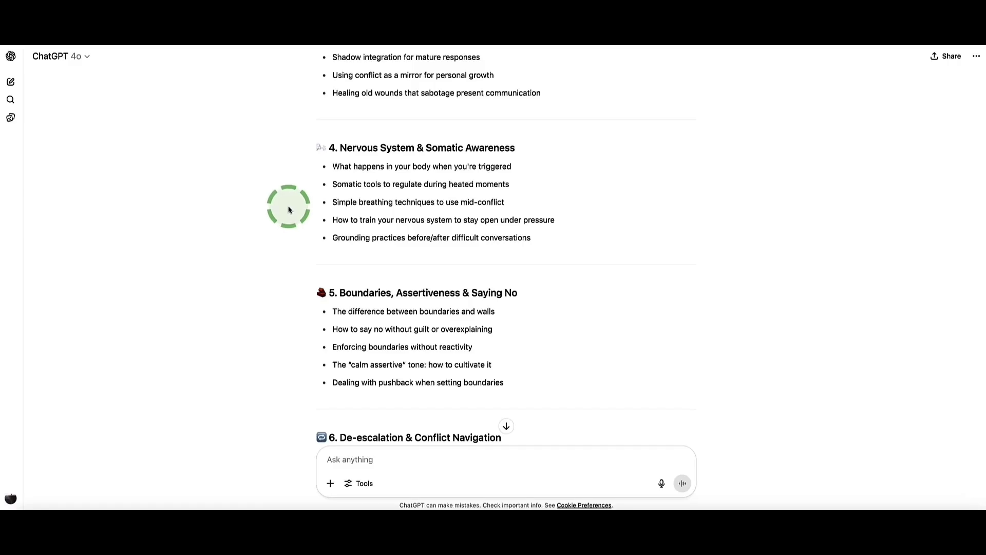
drag(590, 219, 329, 222)
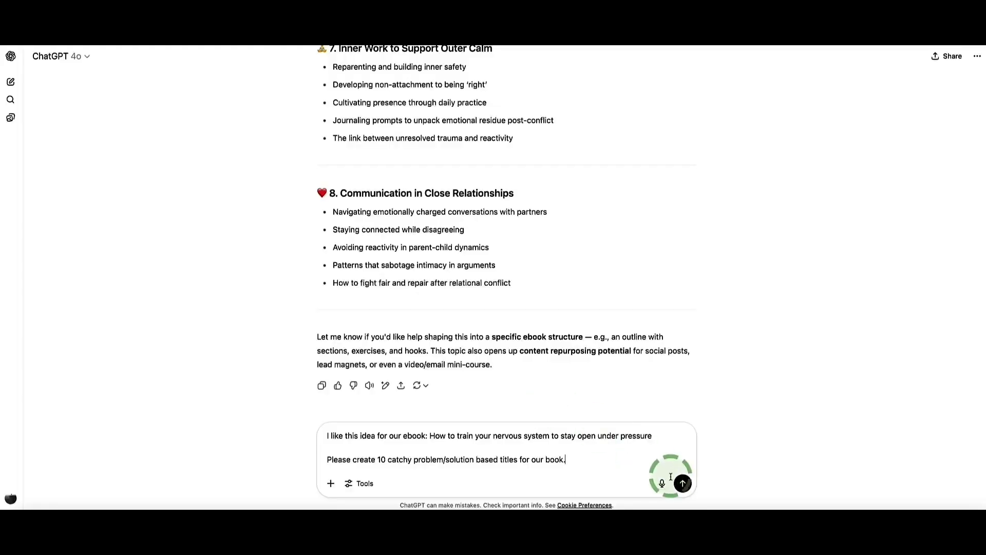
Send the request for 10 catchy problem/solution titles and mark the chosen idea
click(683, 484)
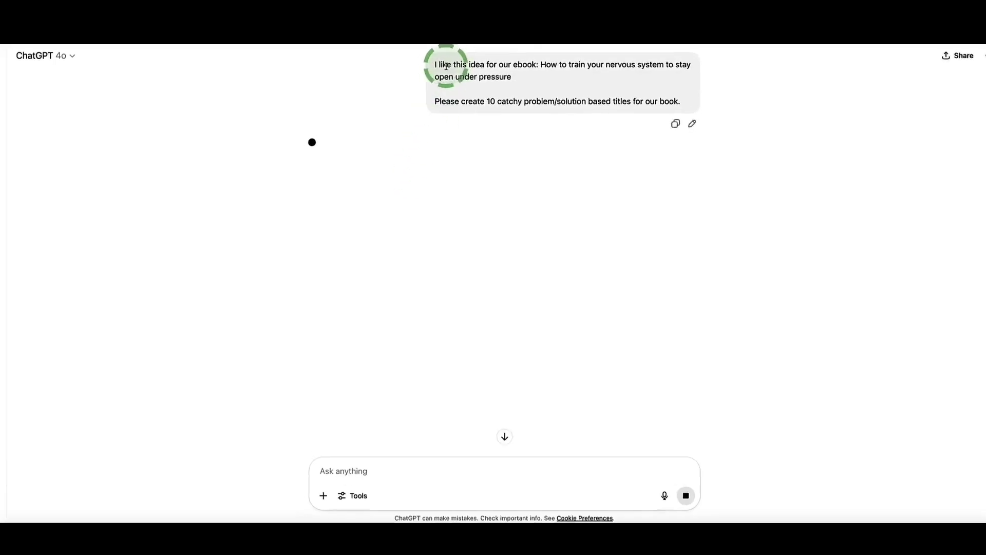
drag(540, 64, 538, 82)
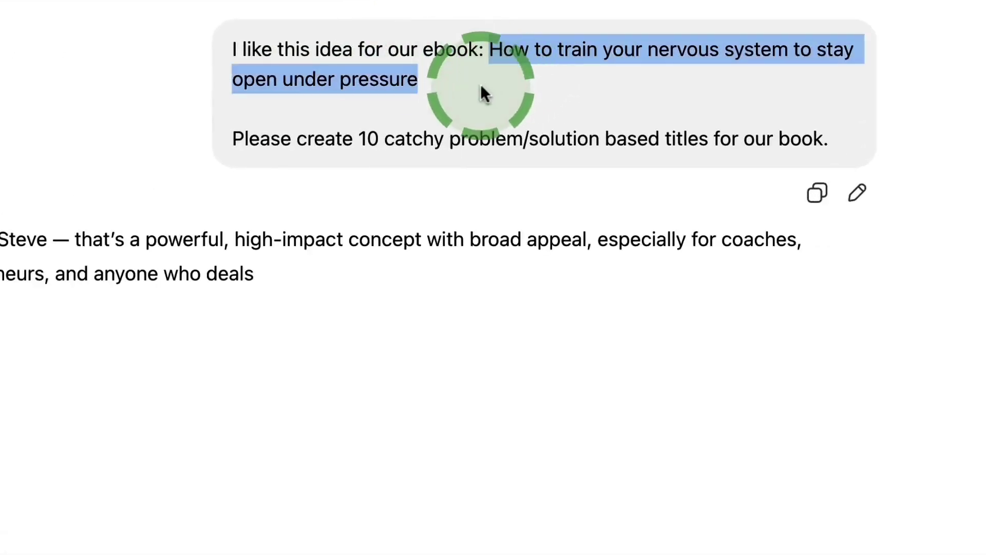
click(346, 99)
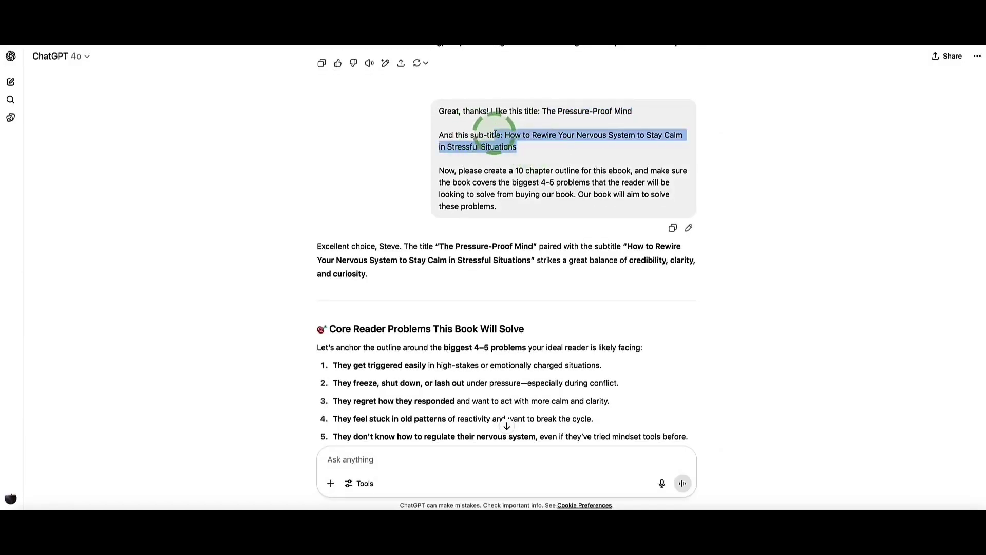
click(444, 172)
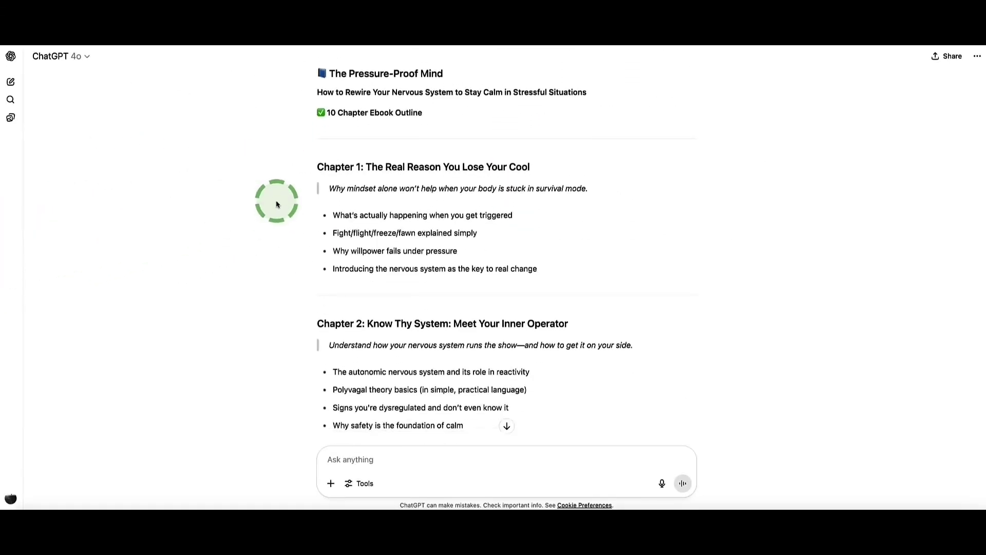
scroll(276, 204, down, 1)
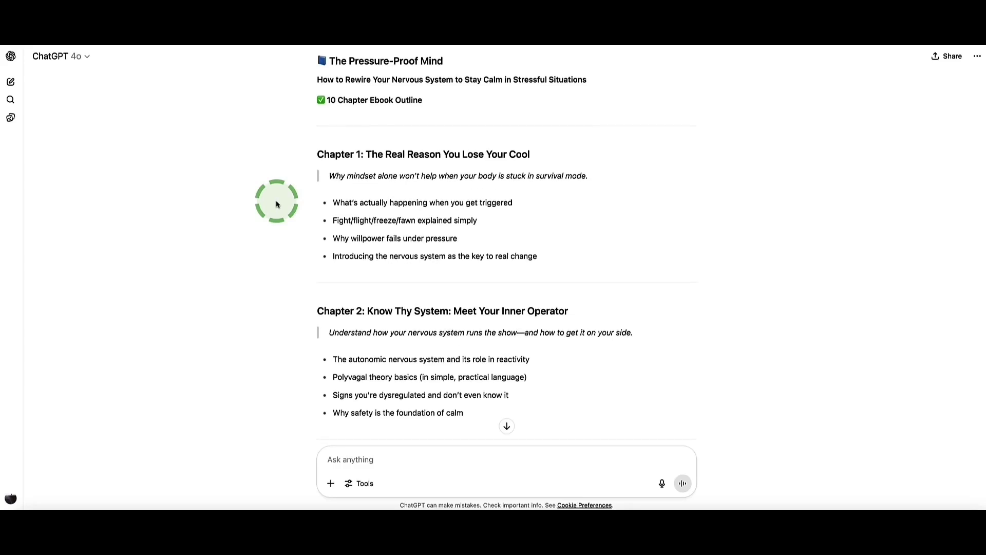
scroll(277, 204, down, 10)
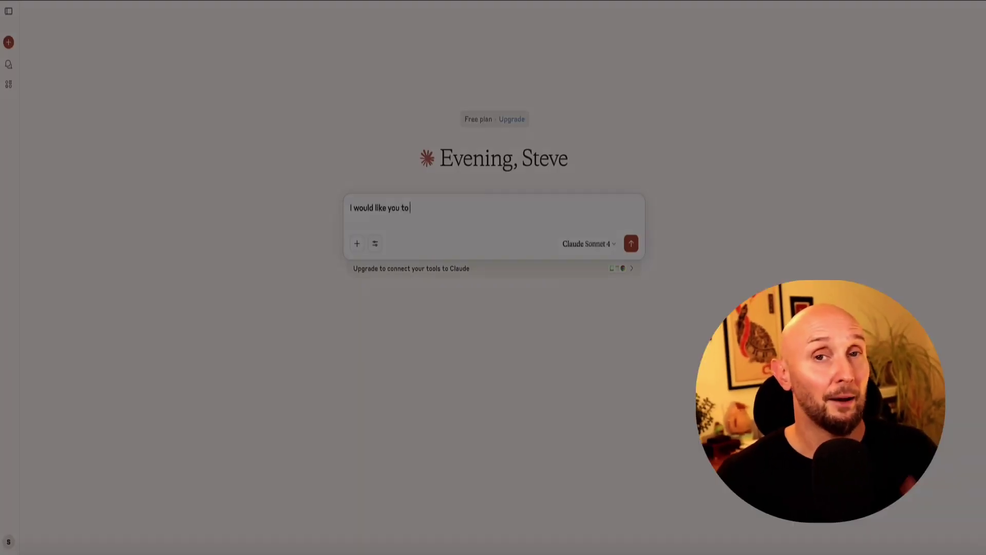
Ask Claude to help write the ebook chapter by chapter and send the prompt
text(help me write an ebook chapter by chapter. Here is the title of the ebook and the outline for the first chapter:)
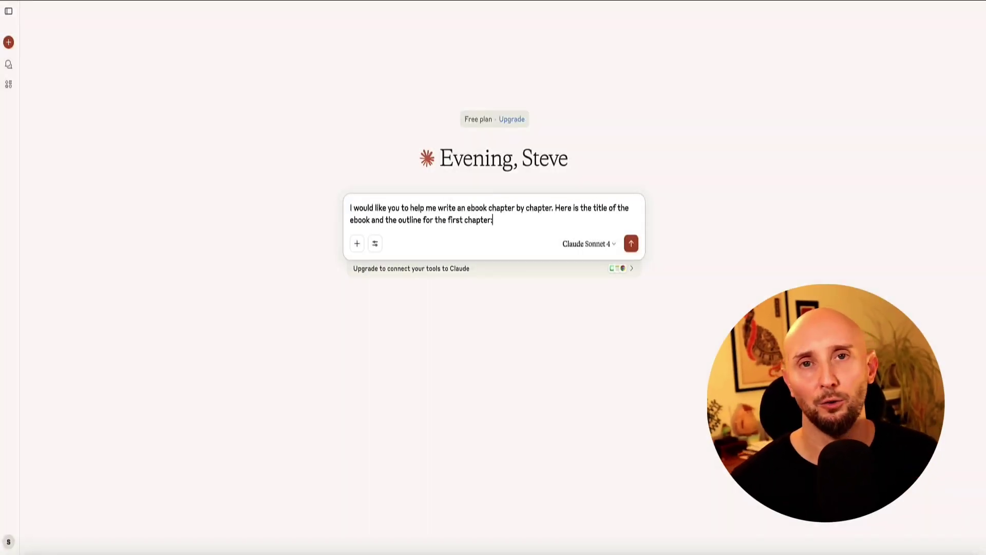
click(631, 392)
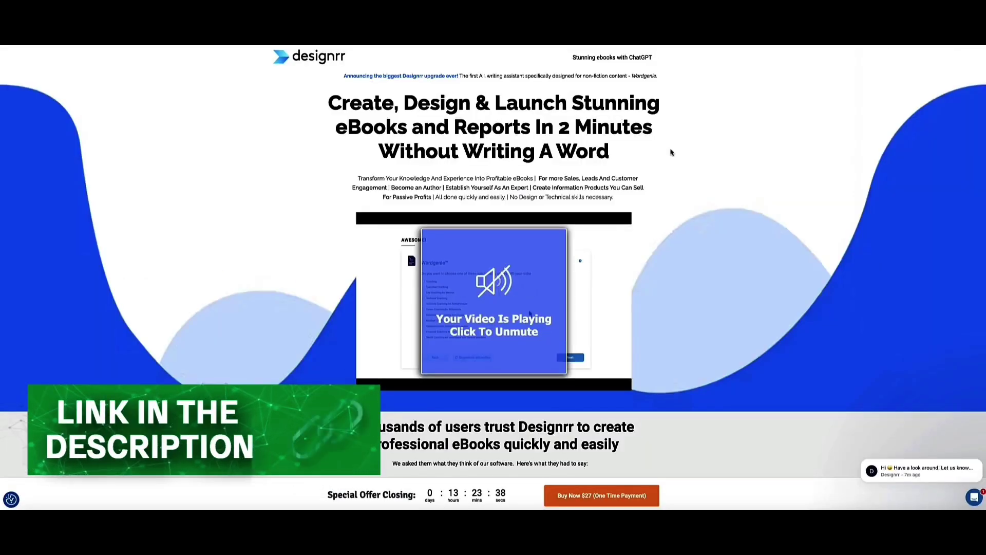
Scroll to the pricing table and highlight the $27 one-time payment price
scroll(638, 161, down, 20)
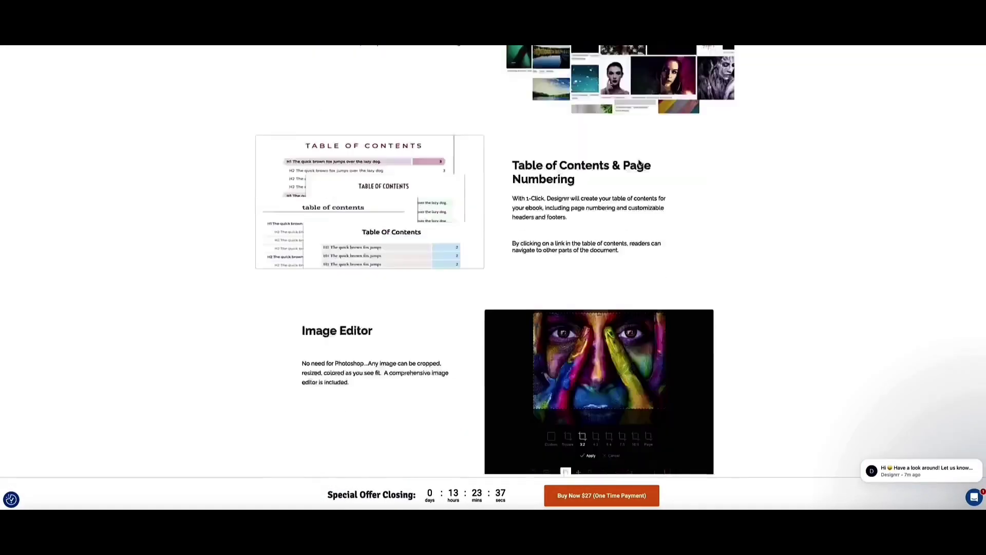
scroll(639, 161, down, 20)
scroll(638, 161, up, 4)
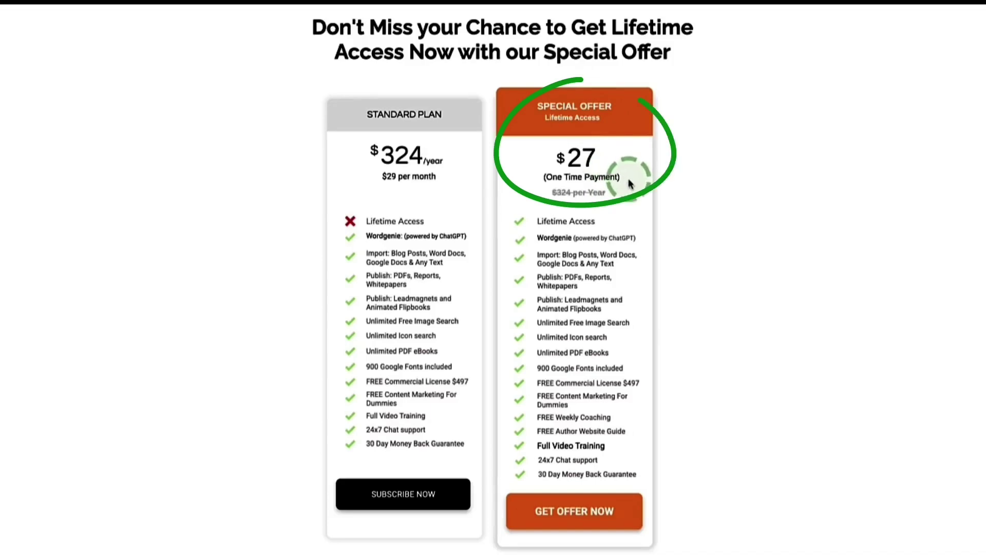
drag(630, 169, 558, 161)
click(558, 160)
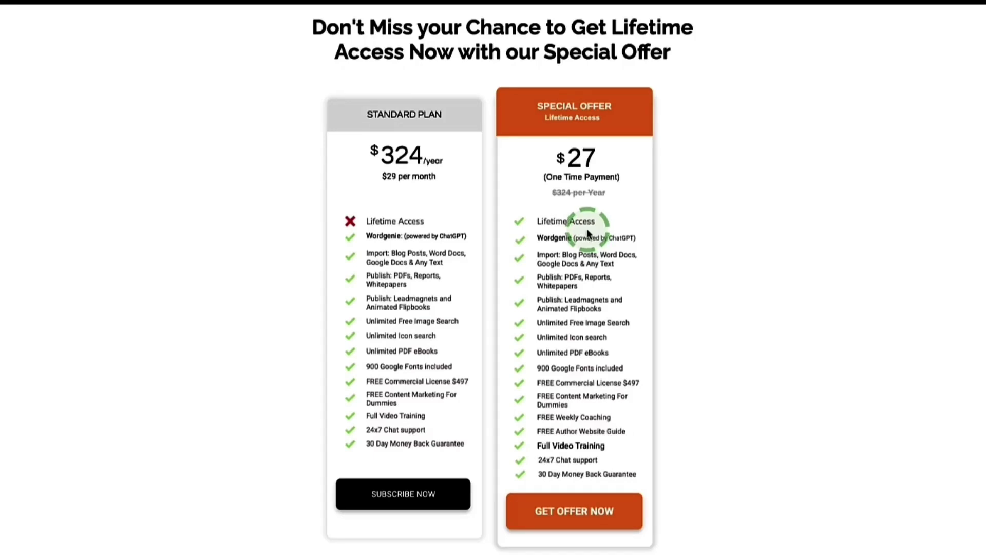
Highlight the Wordgenie (powered by ChatGPT), Animated Flipbooks and Unlimited PDF eBooks feature lines
drag(589, 234, 541, 241)
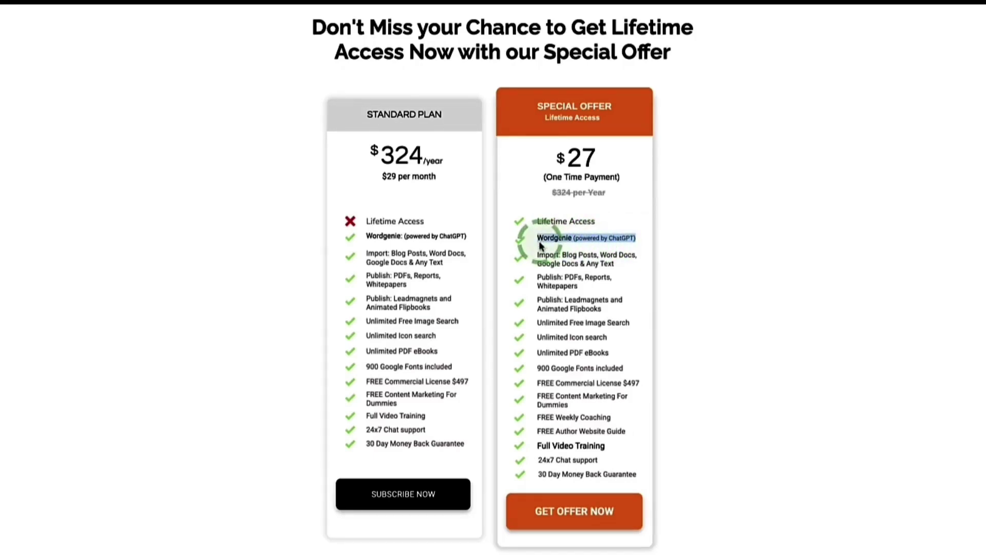
click(658, 239)
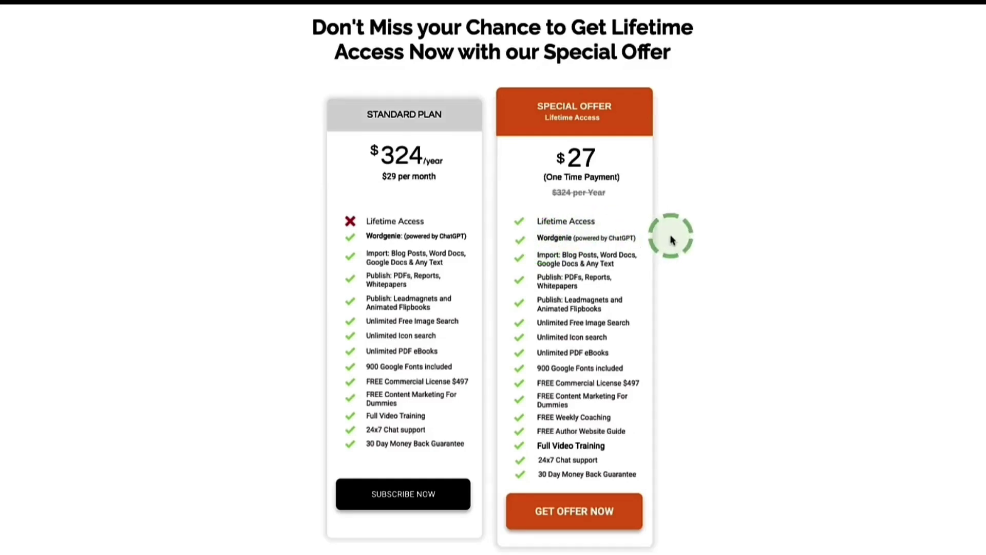
click(556, 246)
drag(538, 239, 639, 245)
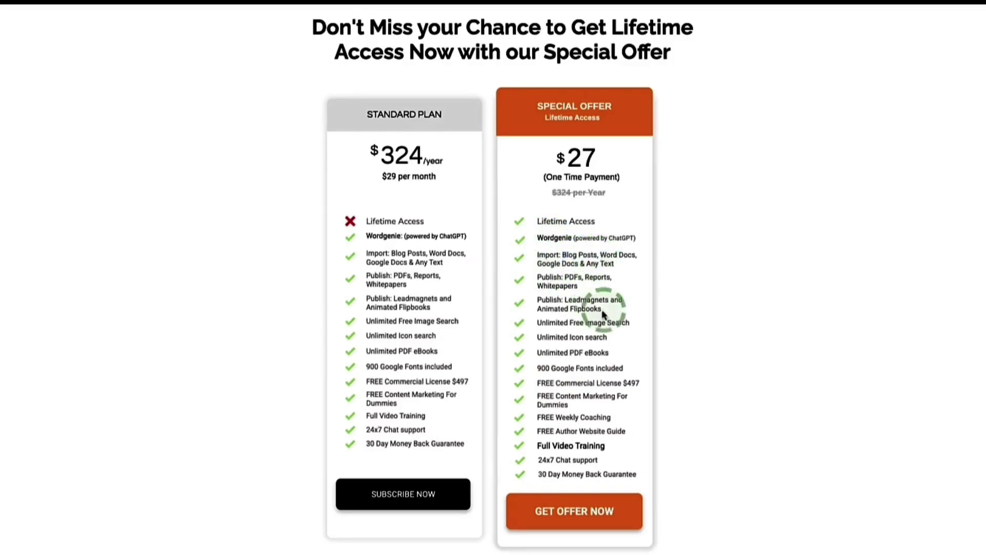
drag(537, 308, 571, 309)
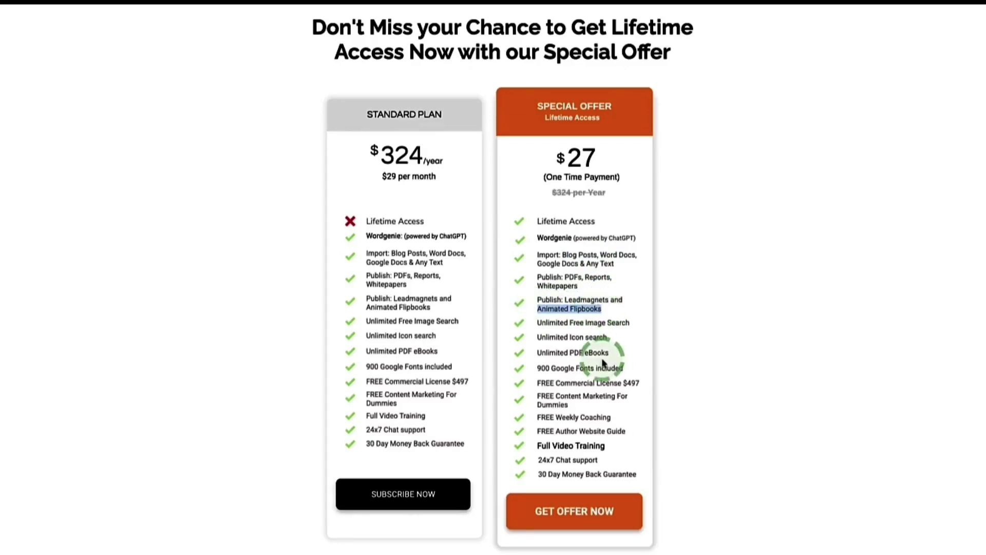
drag(608, 352, 537, 353)
click(559, 347)
click(611, 246)
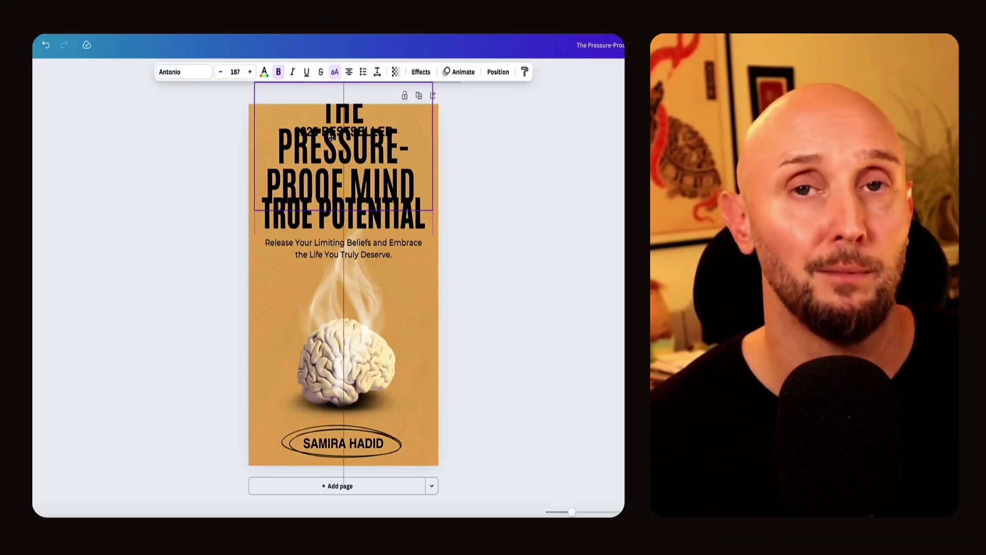
Shrink the cover title THE PRESSURE-PROOF MIND and select the author name
click(220, 75)
click(219, 72)
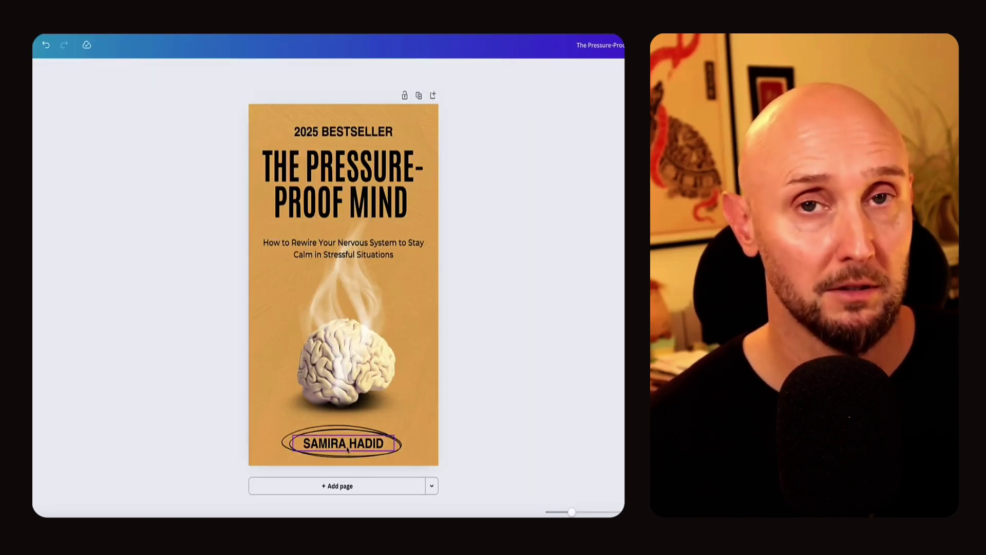
click(343, 443)
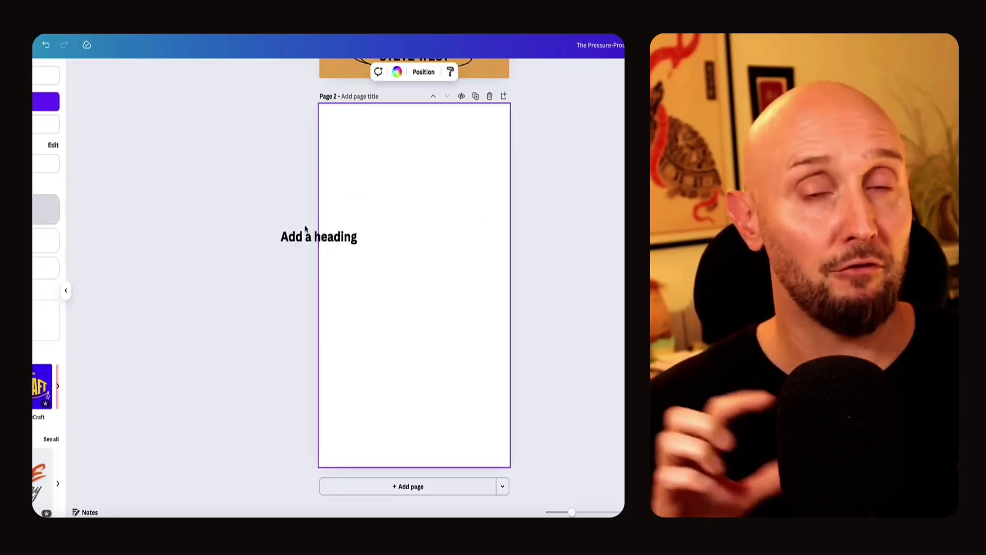
Paste the Chapter 1 heading on page 2, smaller, left-aligned and moved top-left
text(Chapter 1: The Real Reason You Lose Your Cool)
click(306, 71)
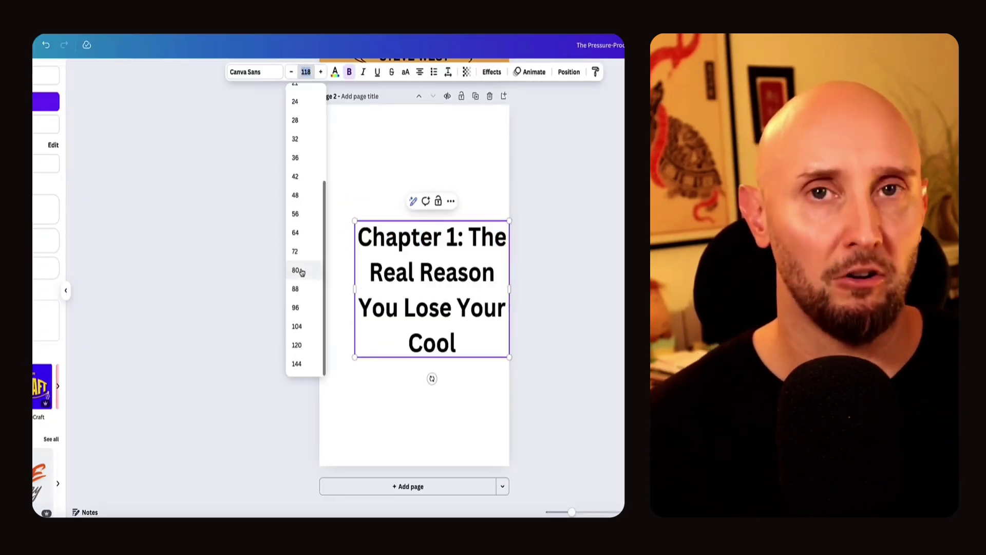
click(301, 229)
click(291, 71)
click(292, 72)
click(292, 72)
click(291, 71)
click(292, 71)
click(292, 71)
click(419, 71)
drag(432, 238, 407, 142)
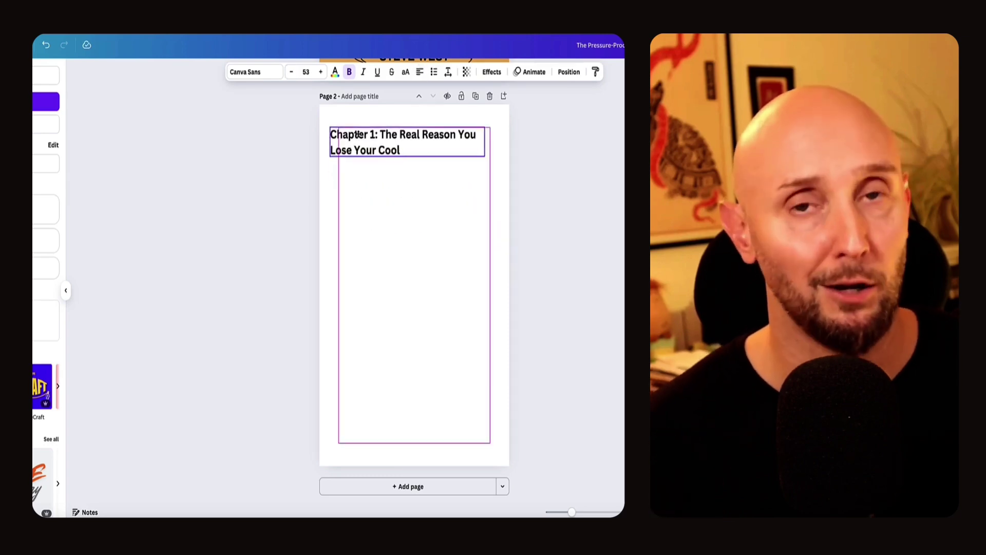
Add Chapter 1's first paragraph under the heading, left-aligned, smaller, with wider line spacing
key(t)
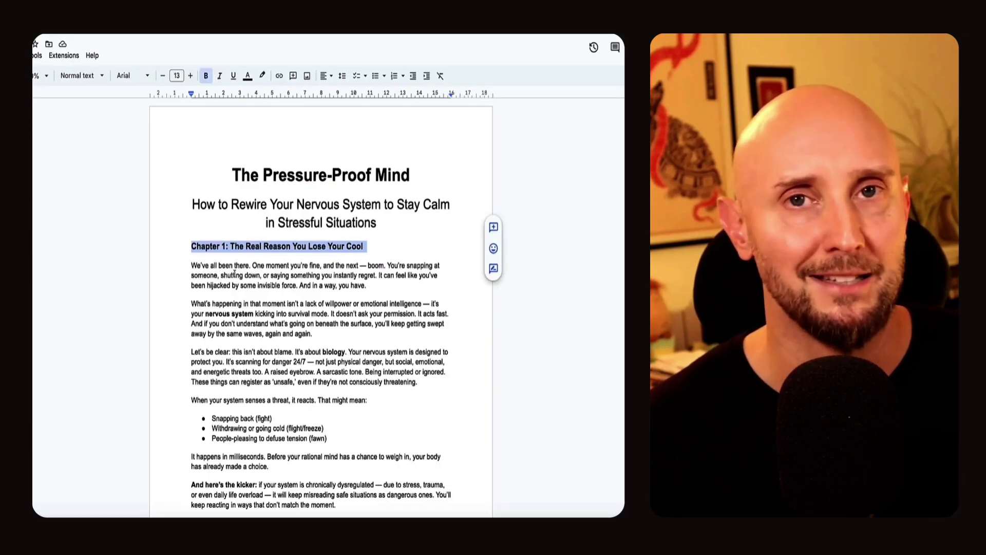
drag(190, 380, 408, 417)
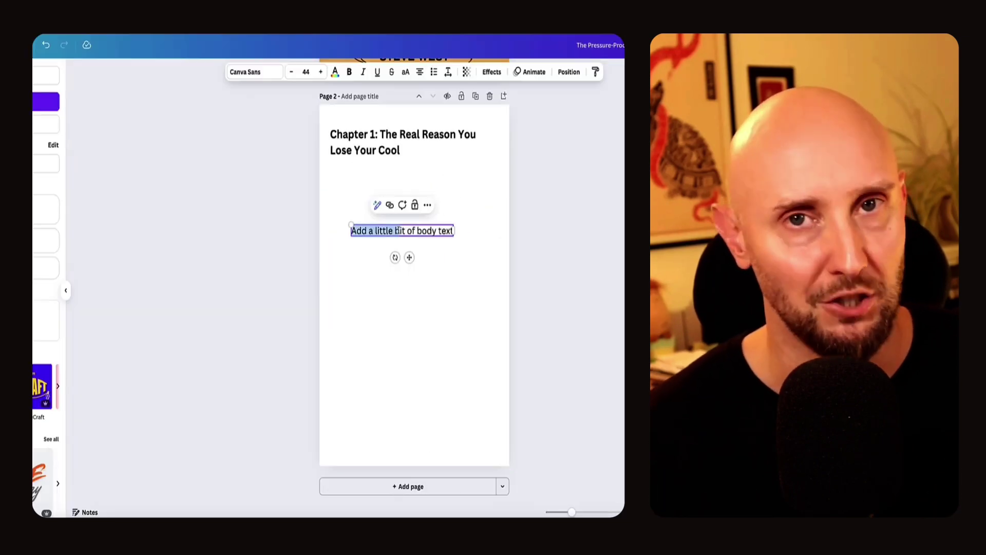
text(We’ve all been there. One moment you’re fine, and the next — boom. You’re snapping at someone, shutting down, or saying something you instantly regret. It can feel like you’ve been hijacked by some invisible force. And in a way, you have.)
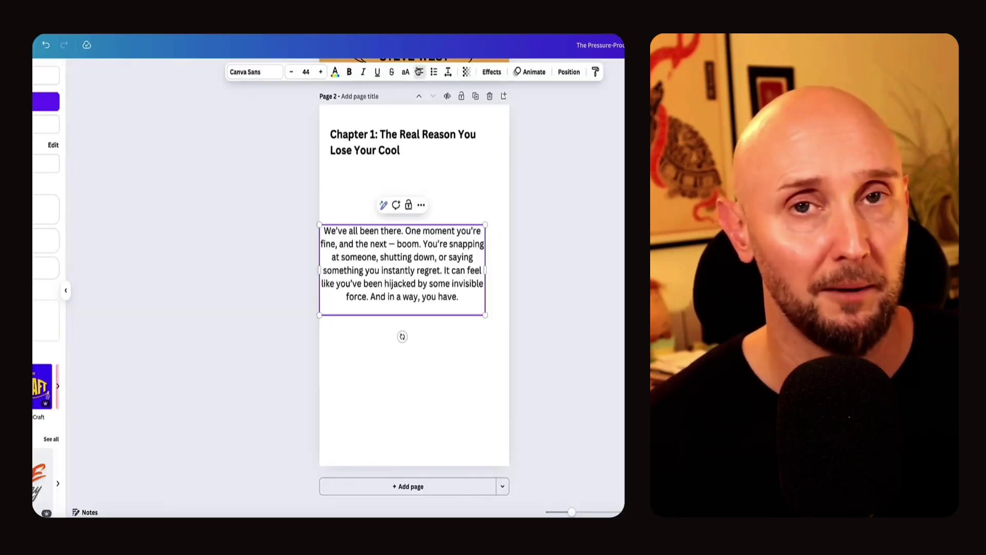
key(ctrl+a)
click(419, 72)
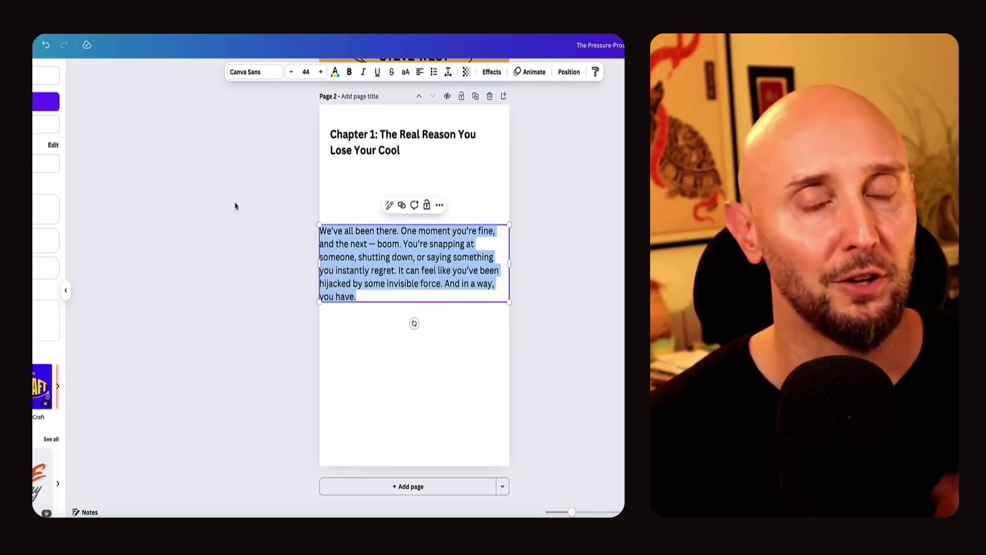
click(291, 71)
click(291, 72)
click(291, 72)
click(291, 72)
click(292, 71)
click(291, 71)
drag(320, 251, 331, 251)
drag(369, 252, 365, 195)
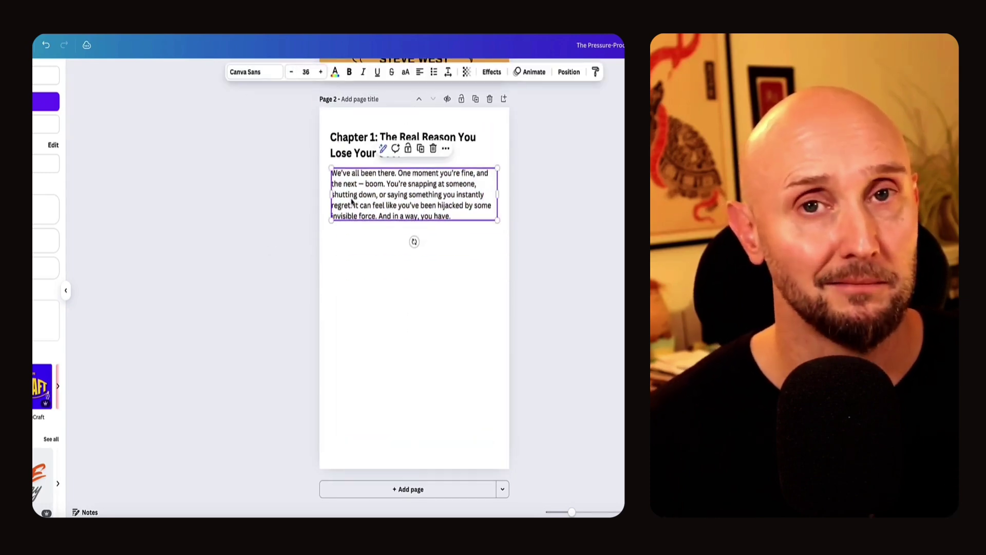
click(448, 72)
drag(432, 143, 443, 145)
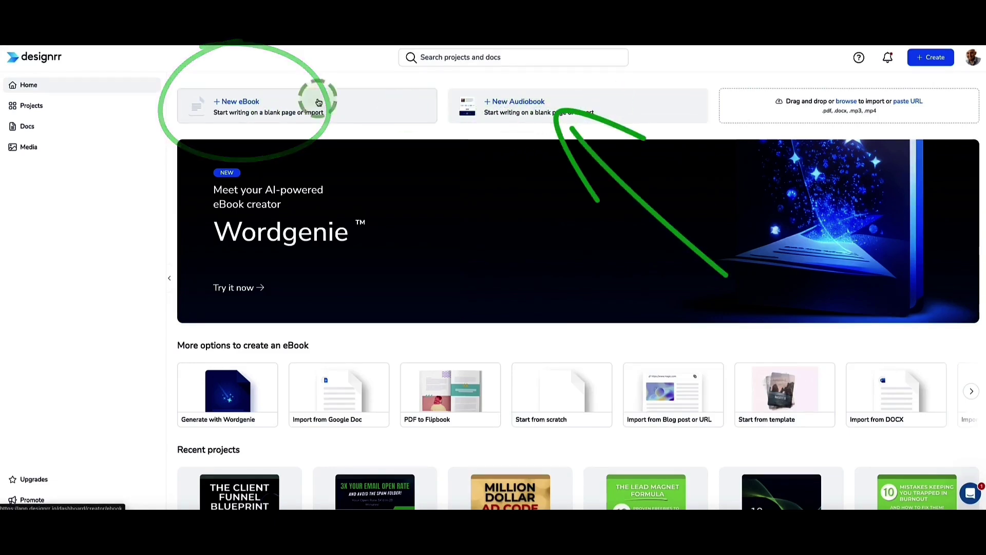
Start a new eBook project set to publish as PDF
click(220, 103)
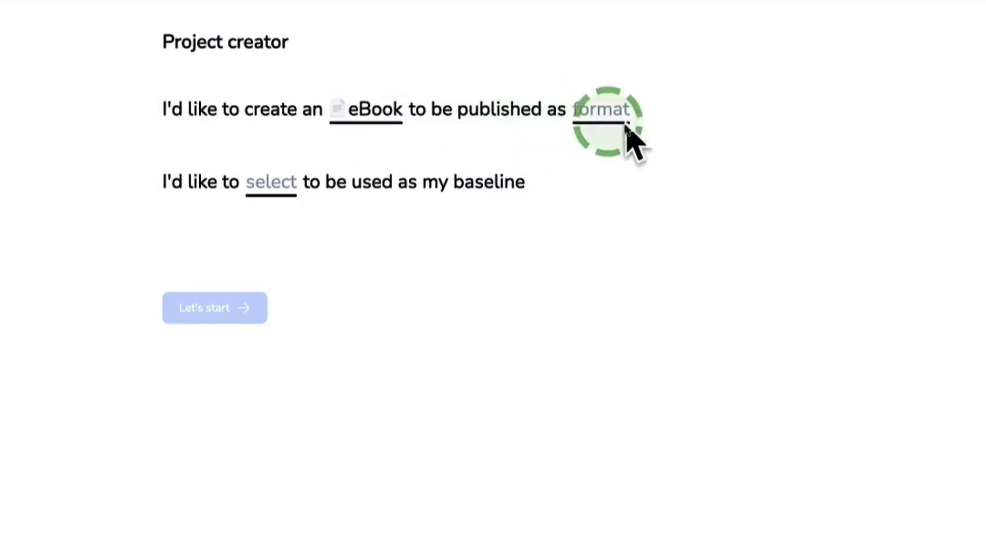
click(609, 119)
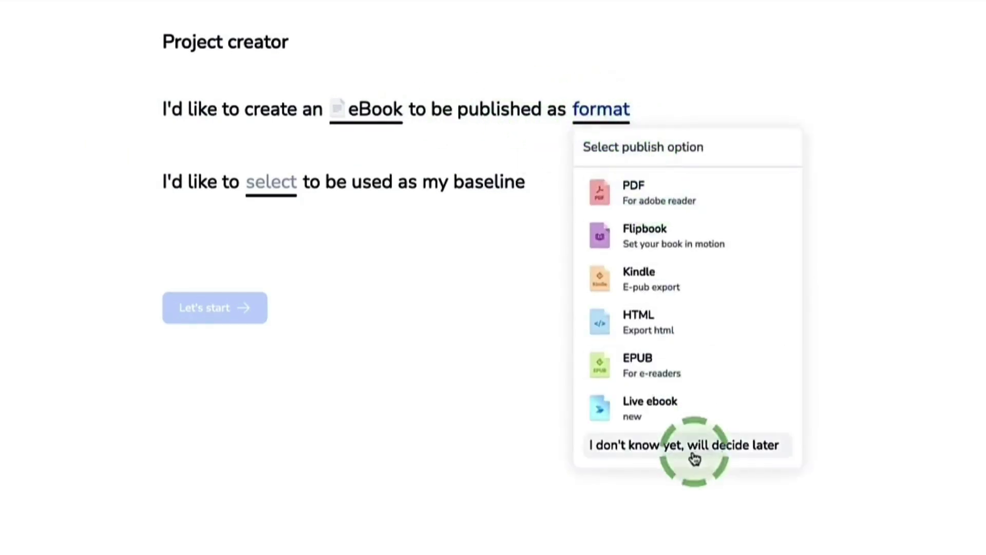
click(641, 194)
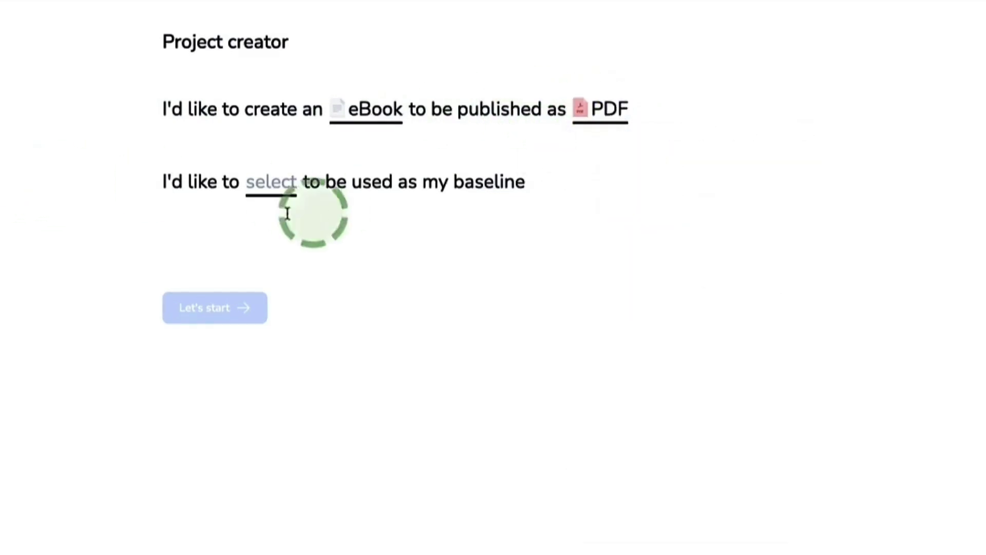
Base the eBook on Upload file/Insert link, importing from a Google Doc
click(264, 184)
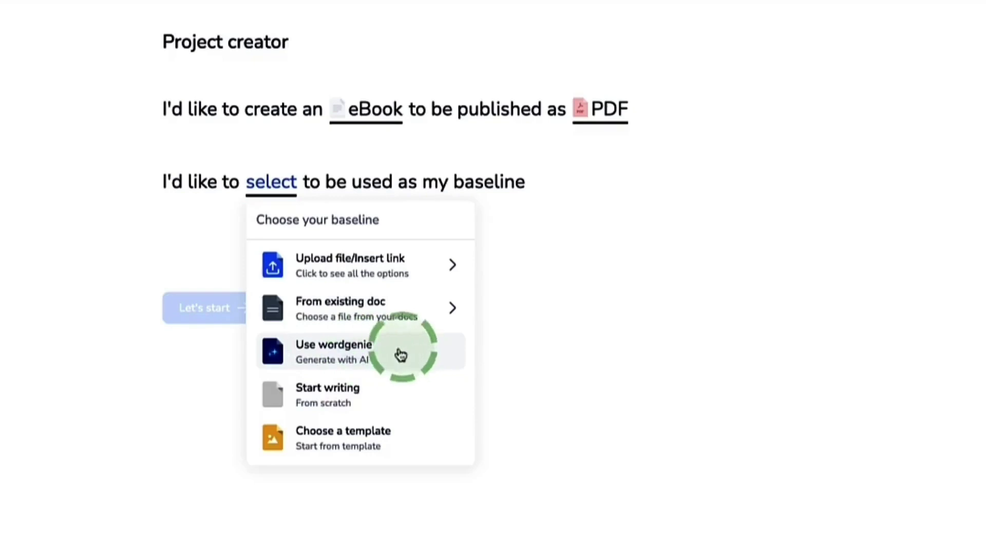
click(409, 264)
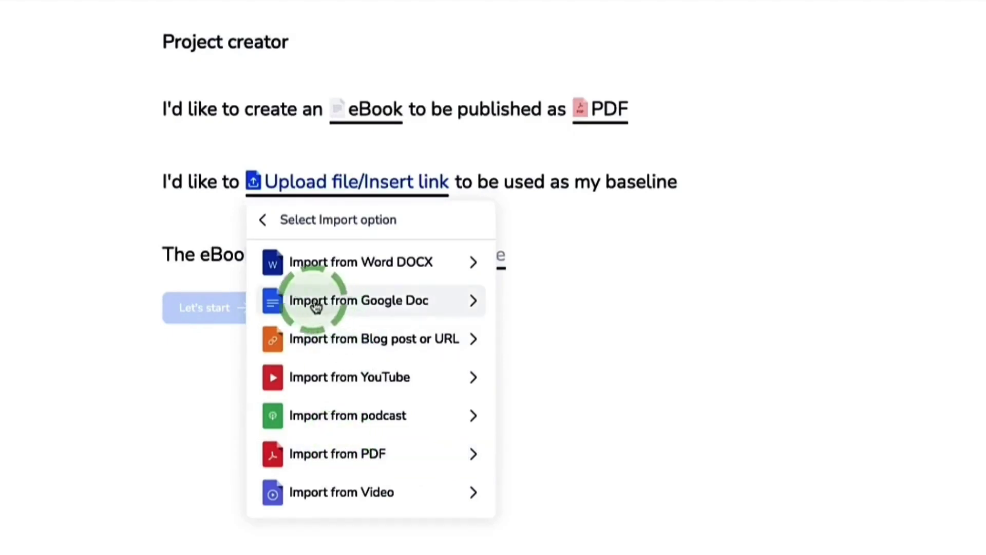
click(388, 306)
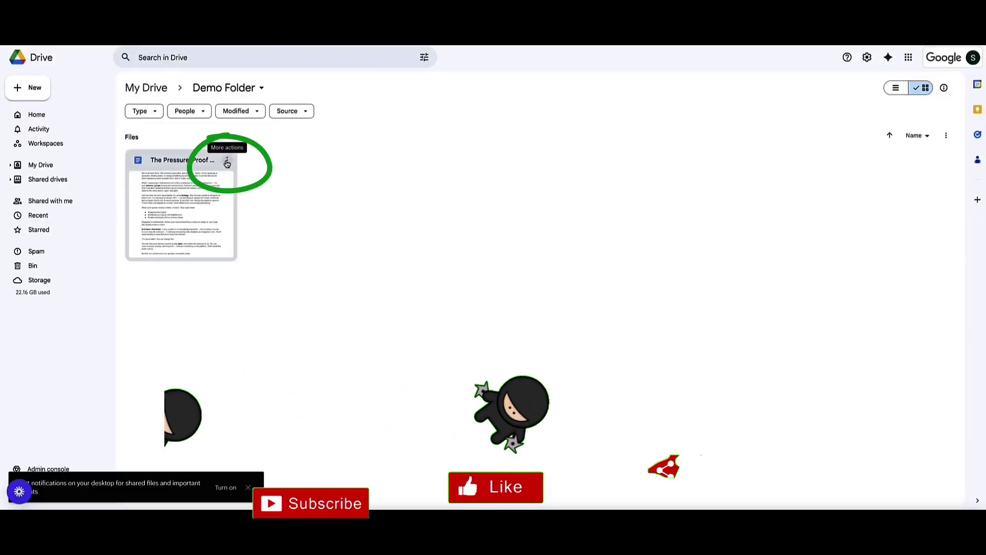
Share The Pressure-Proof Mind doc with anyone with the link and copy the link
click(226, 161)
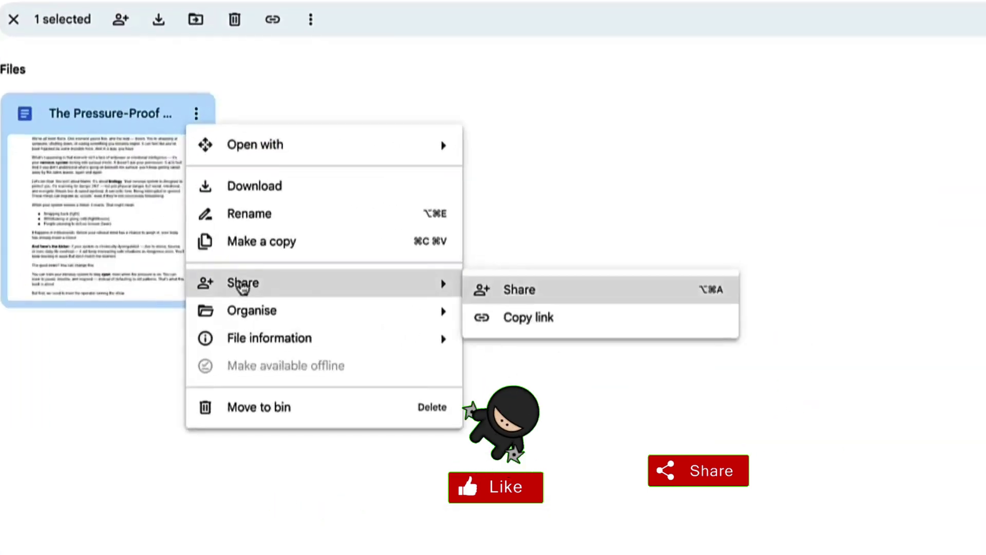
mouse_move(442, 295)
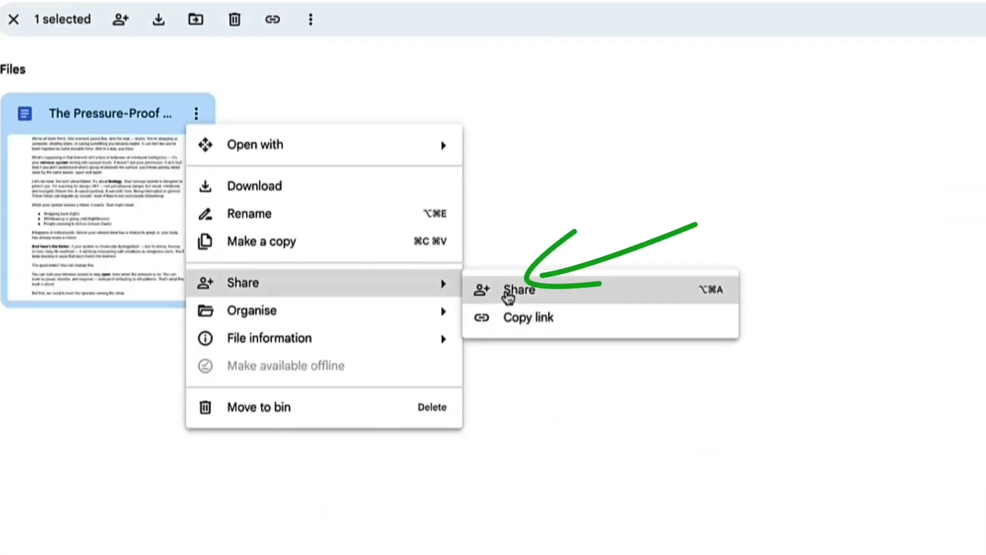
click(517, 290)
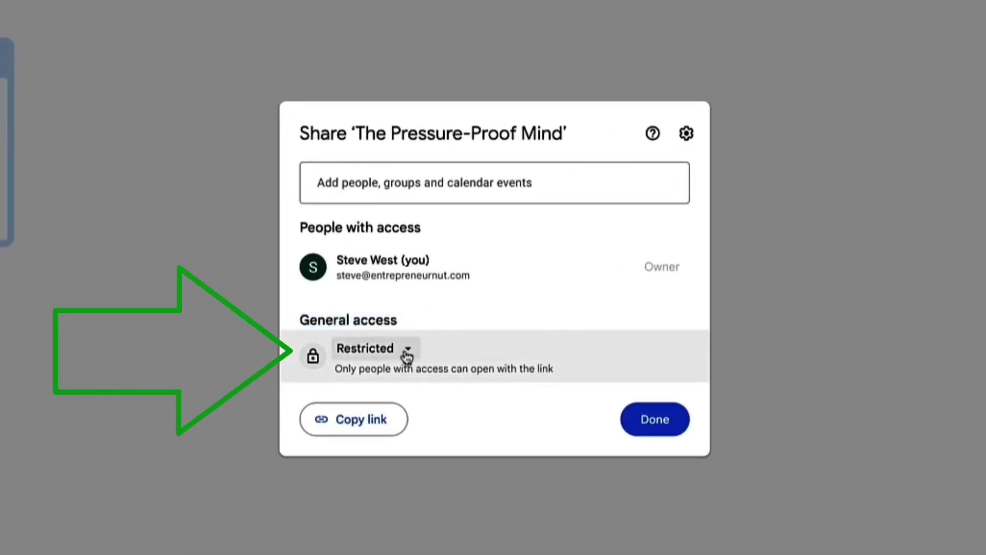
click(408, 354)
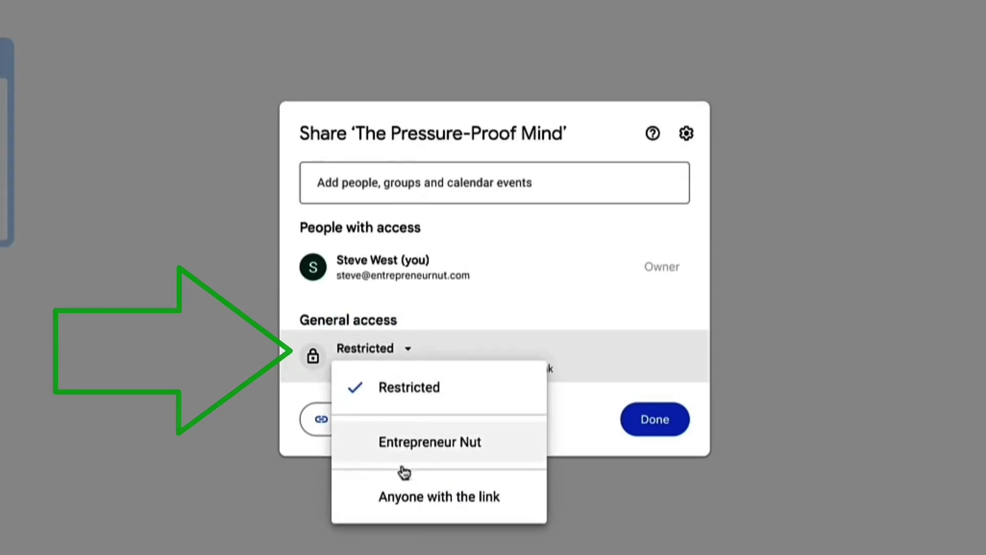
click(416, 498)
click(353, 420)
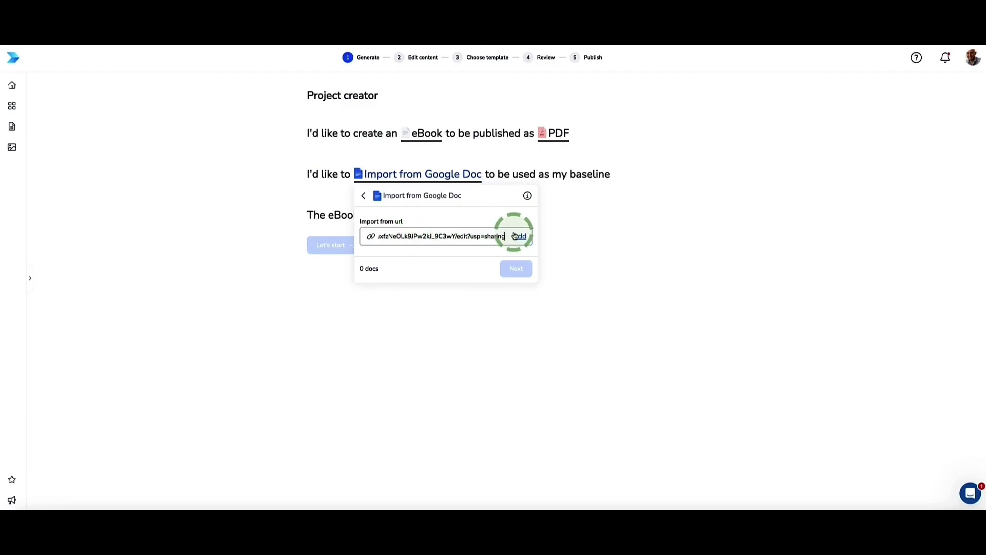
Add The Pressure-Proof Mind Google Doc link, start the project, and review the imported chapters
click(518, 236)
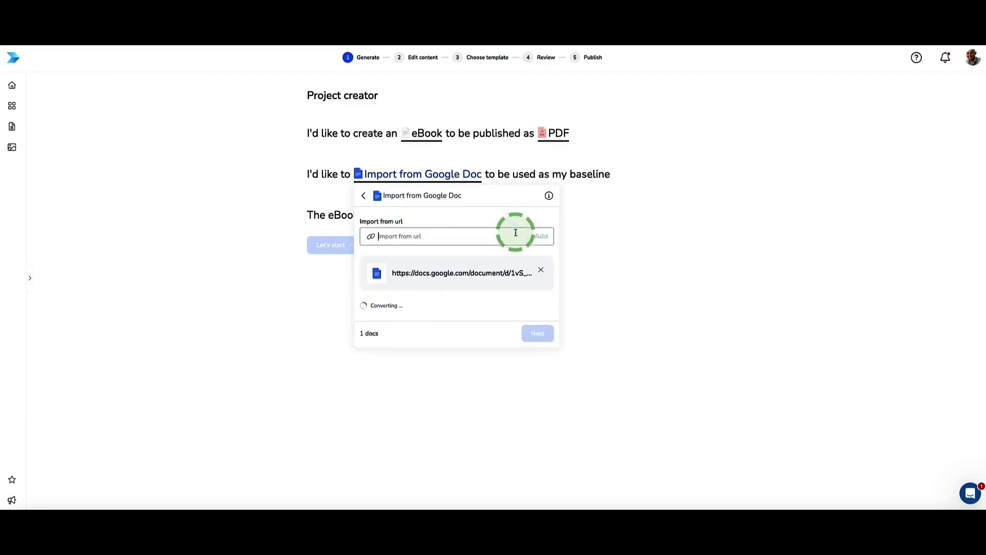
drag(307, 215, 445, 215)
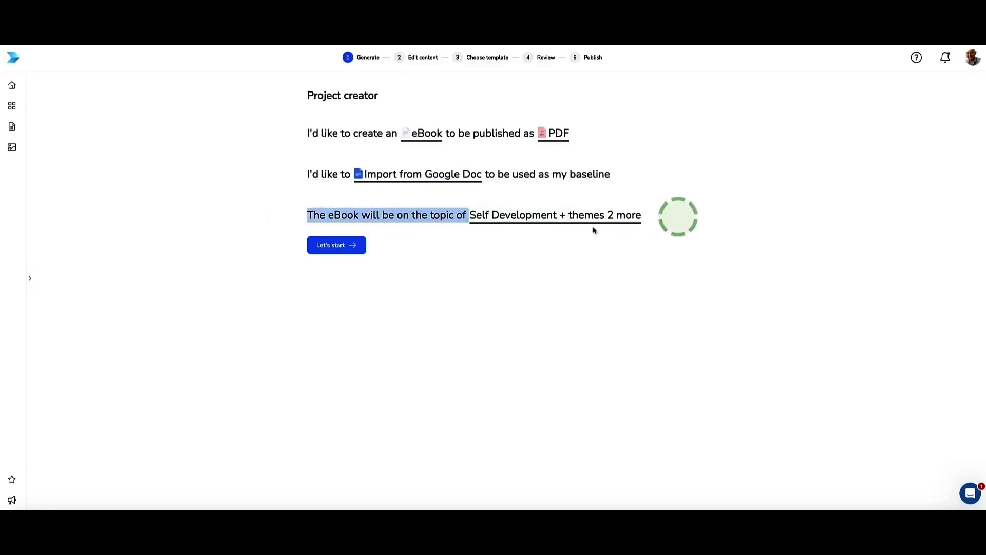
click(335, 243)
scroll(291, 248, down, 15)
scroll(333, 189, up, 15)
scroll(329, 190, down, 8)
scroll(329, 191, down, 3)
scroll(319, 194, up, 10)
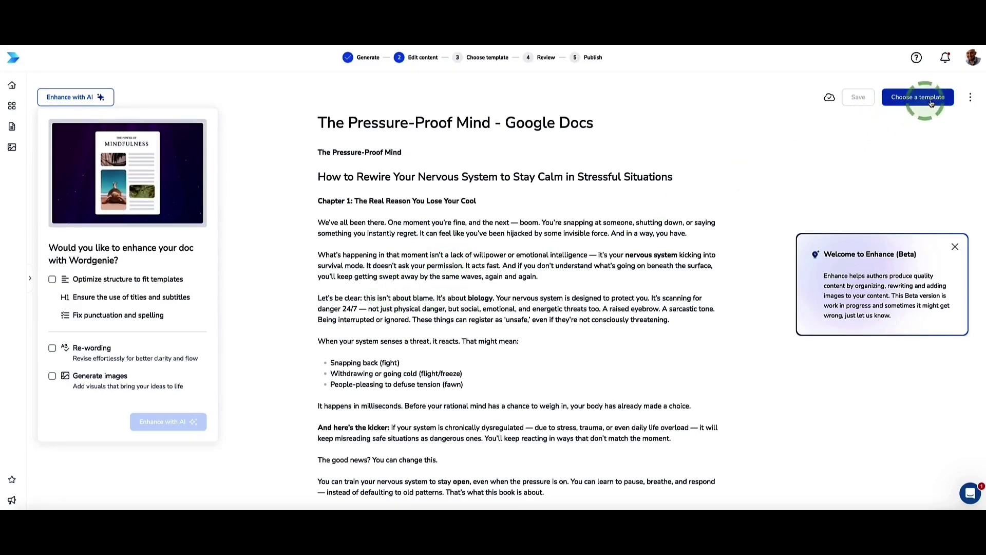
Move on to template selection and browse the available ebook templates
click(604, 174)
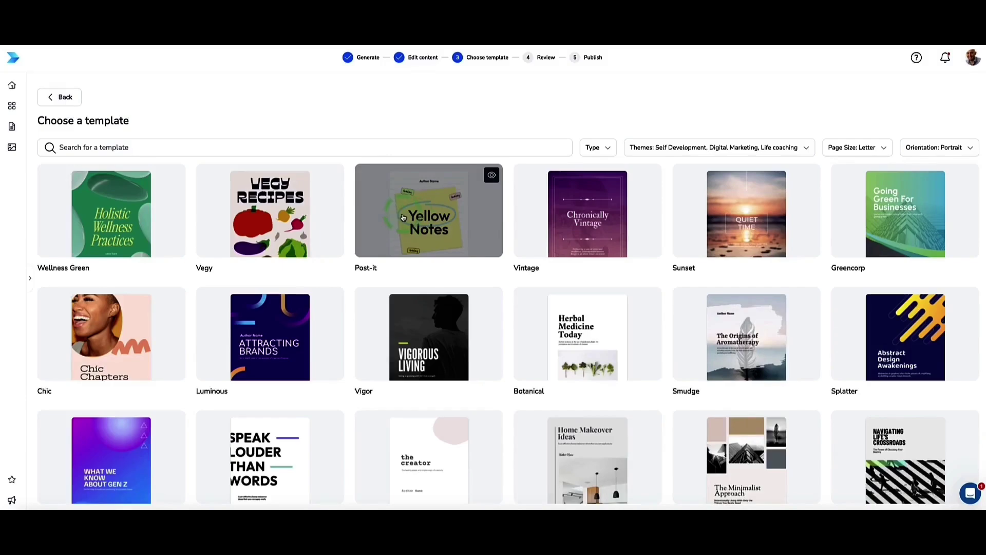
scroll(403, 220, down, 20)
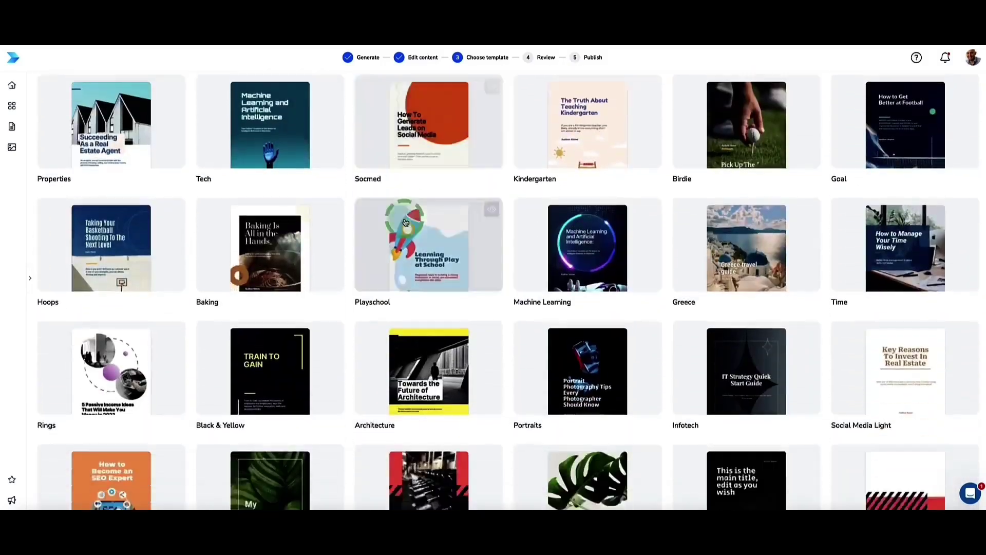
scroll(405, 223, down, 20)
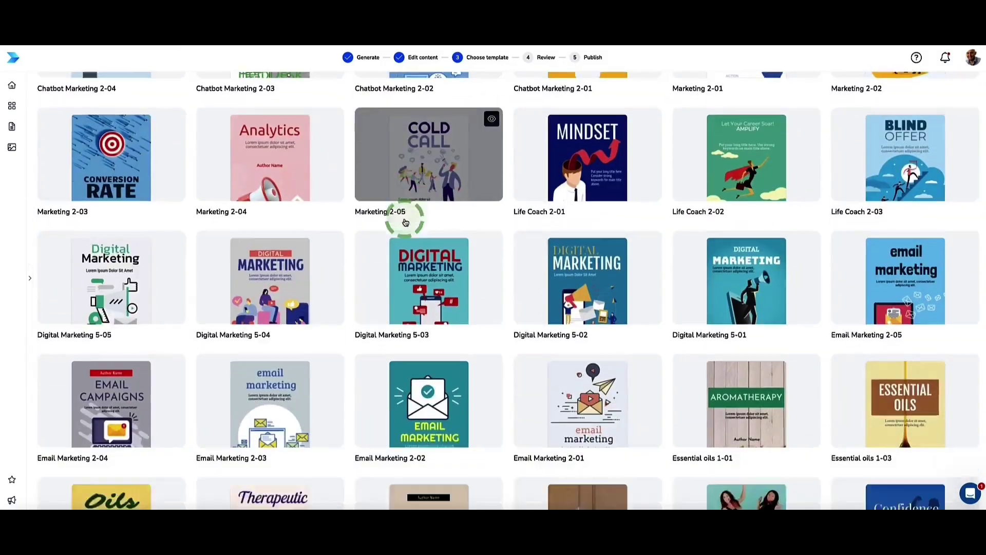
scroll(406, 223, down, 12)
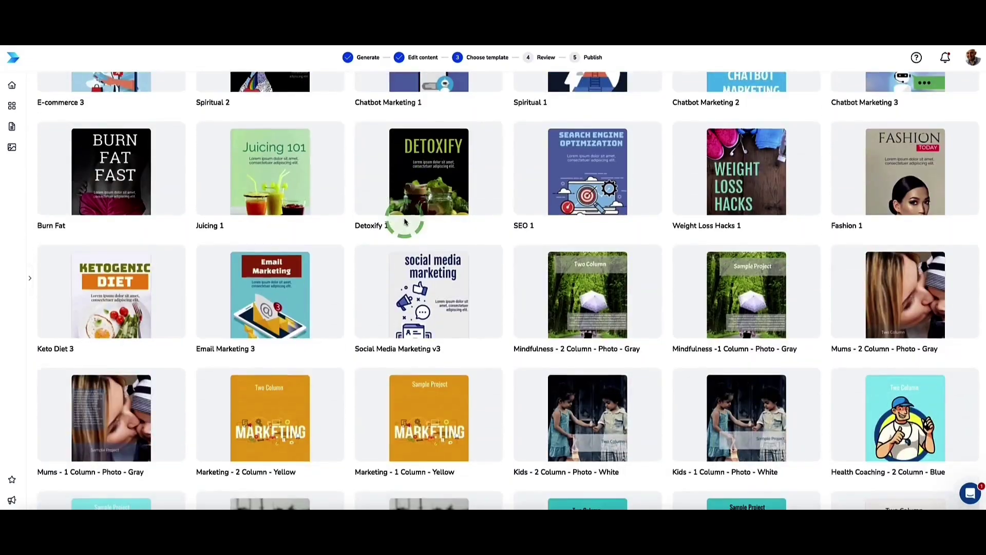
scroll(405, 223, down, 15)
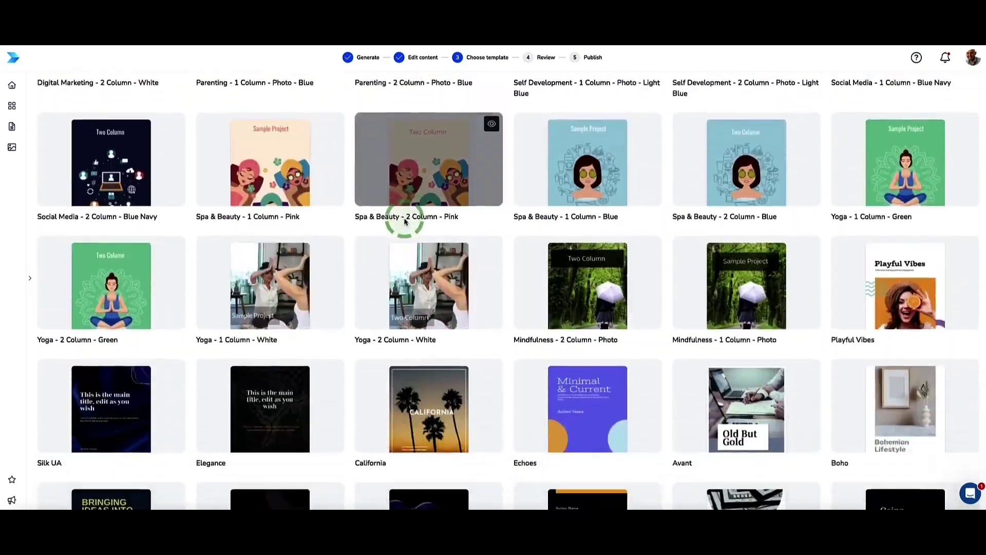
scroll(405, 222, down, 2)
scroll(406, 222, up, 15)
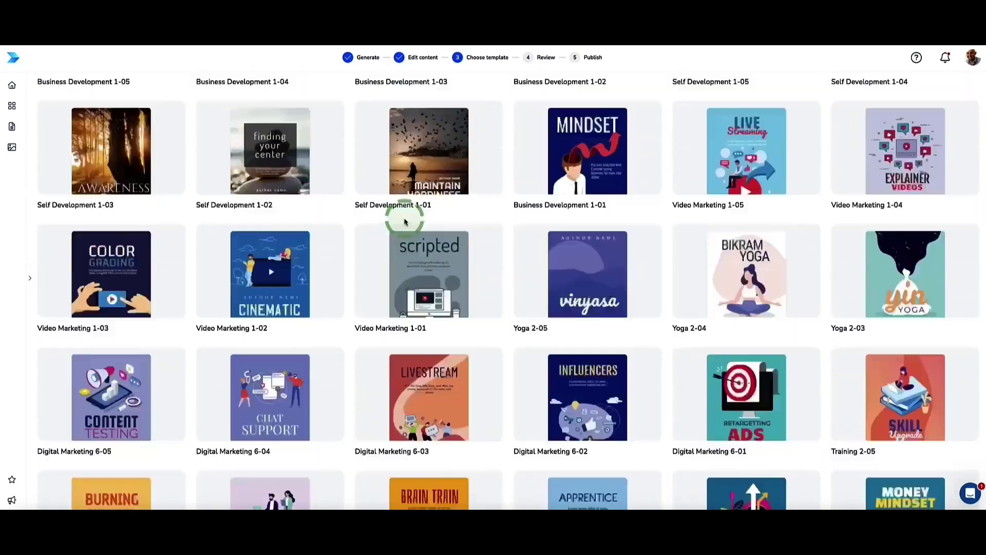
scroll(405, 223, up, 15)
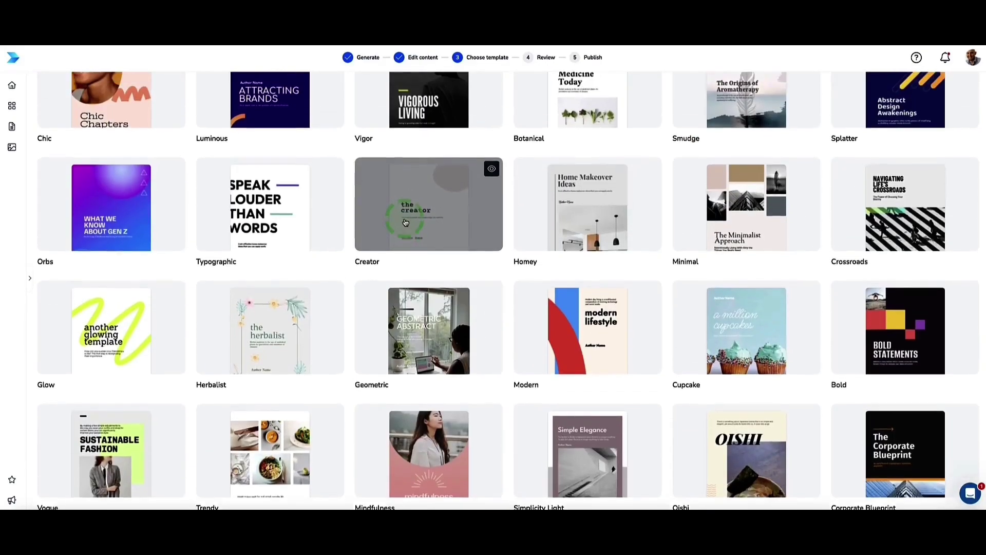
scroll(406, 222, up, 1)
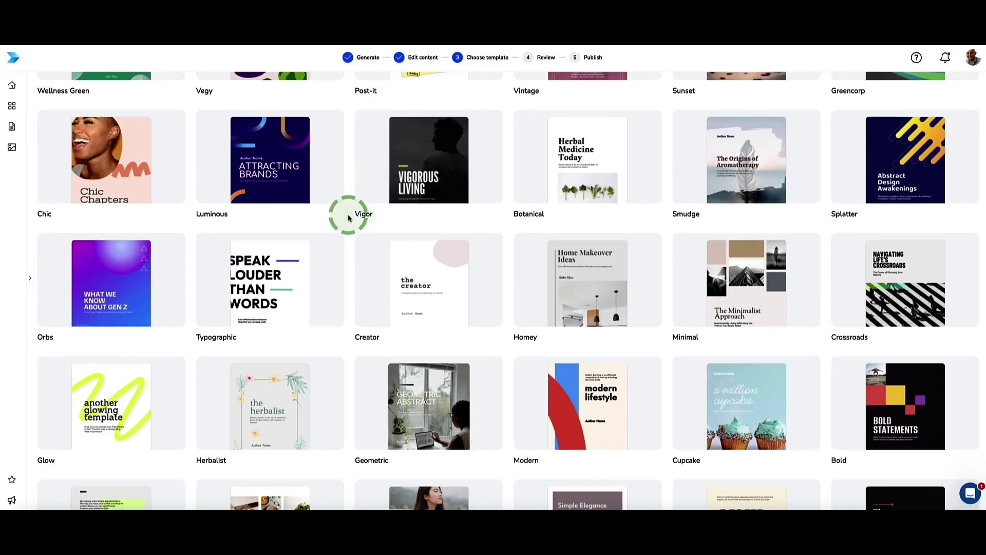
scroll(462, 161, up, 7)
scroll(392, 235, down, 15)
scroll(399, 182, up, 15)
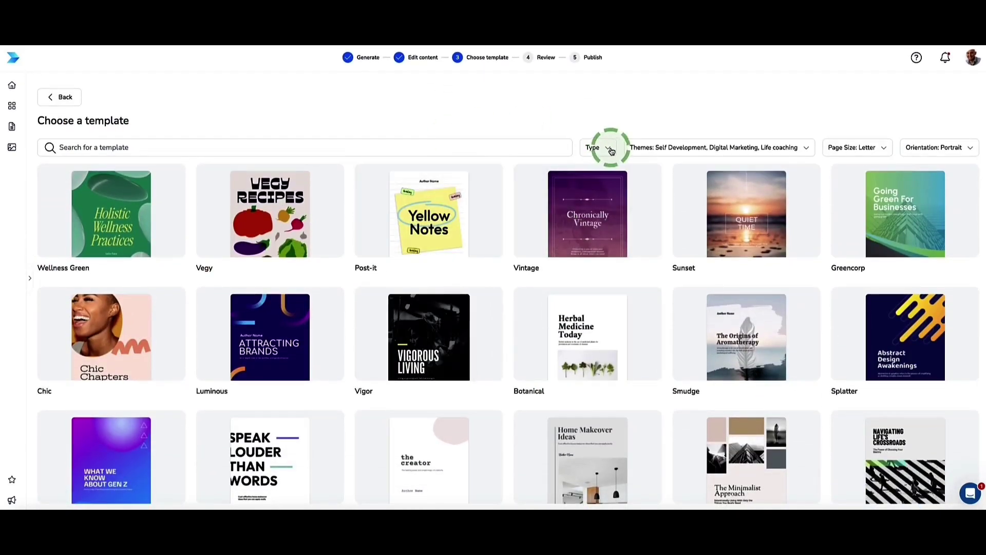
Filter to Standard templates, preview Wellness Green's sample pages, and apply it
click(607, 148)
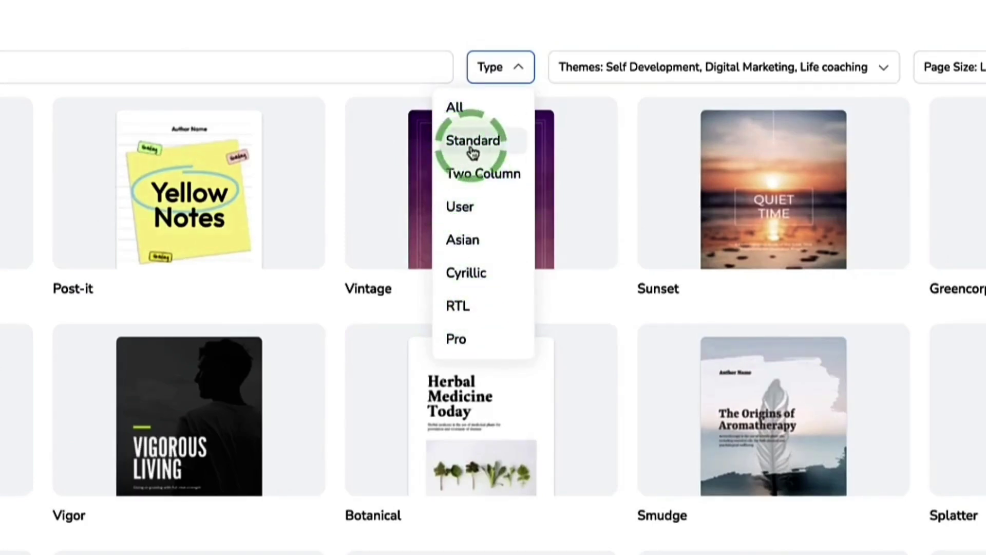
click(468, 145)
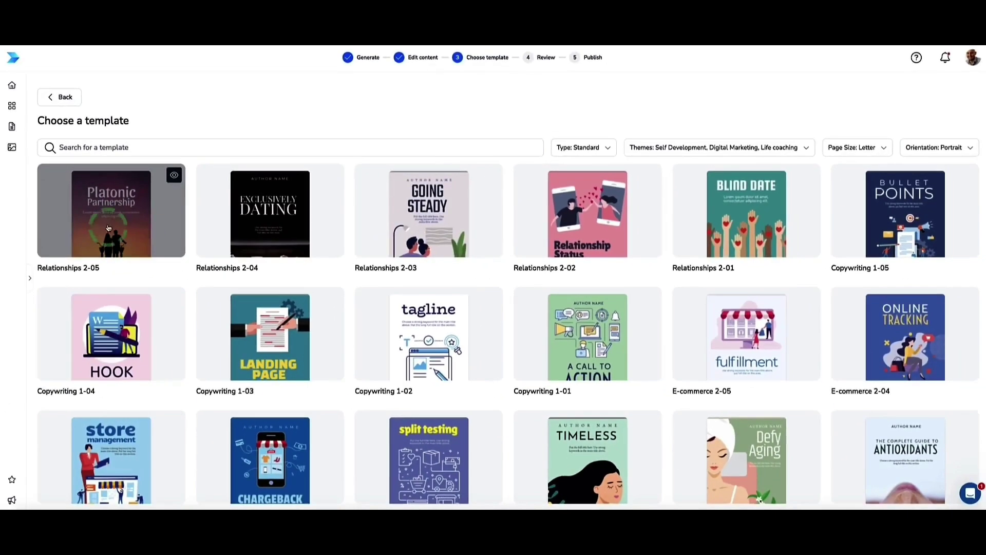
click(110, 213)
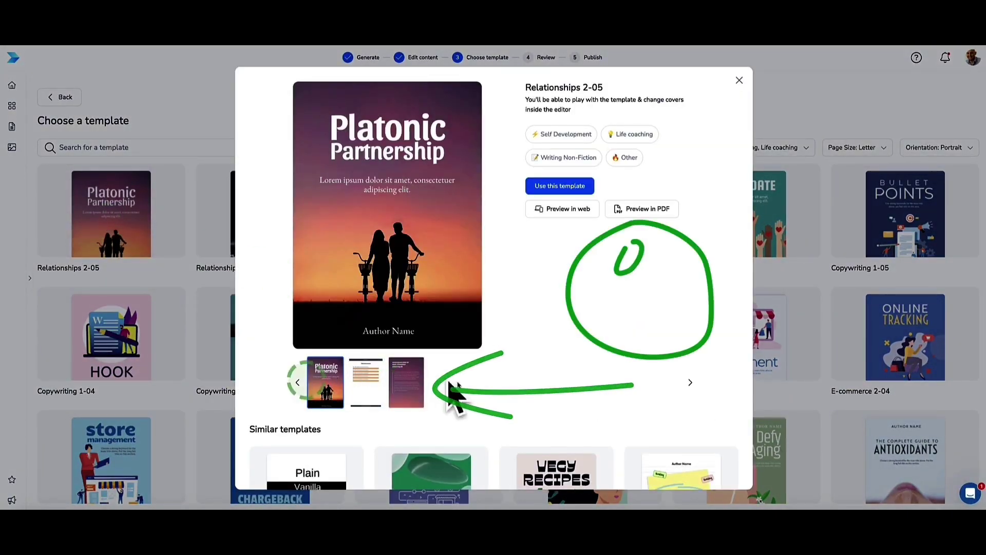
click(693, 386)
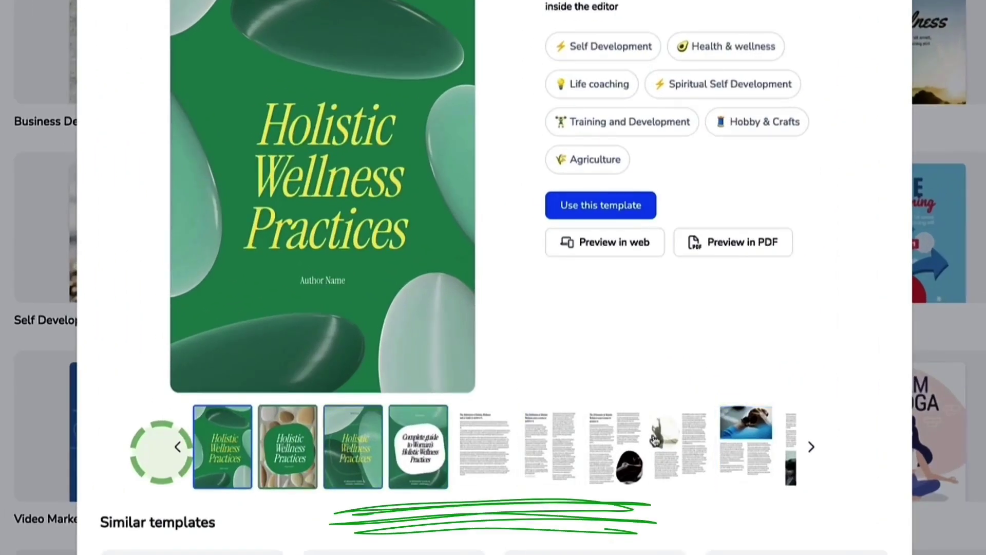
click(811, 447)
click(811, 447)
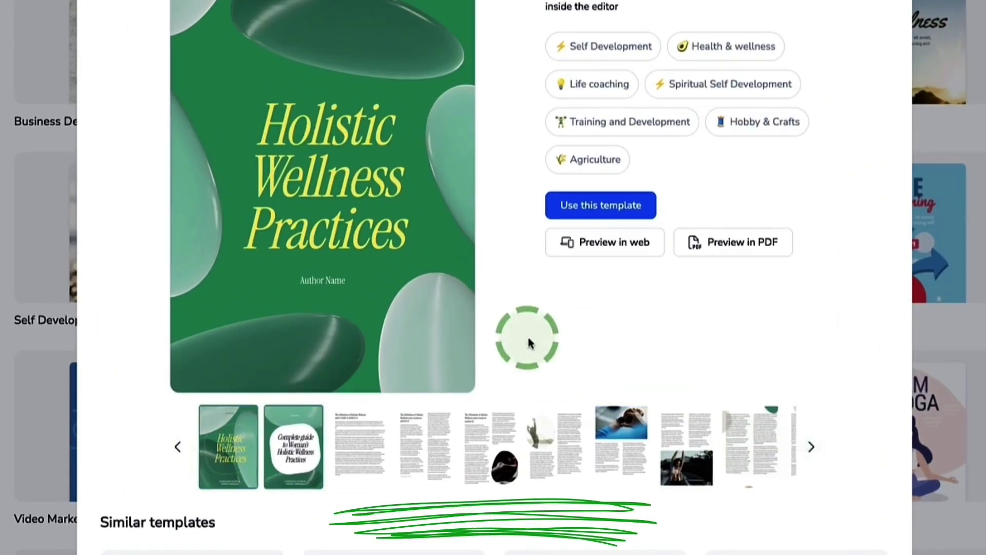
click(609, 205)
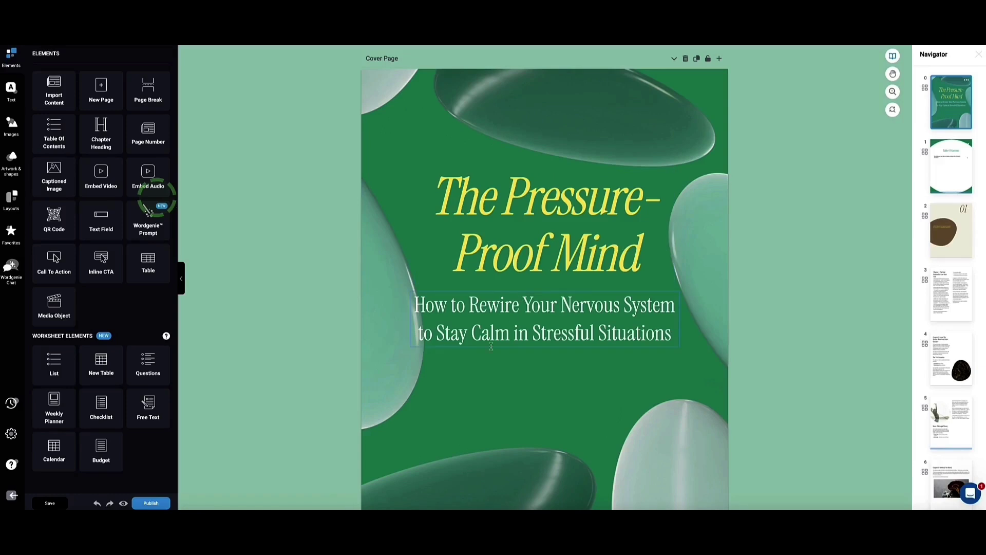
Fix the cover subtitle by retyping its last letters as 'ns'
scroll(537, 268, down, 3)
scroll(536, 266, up, 3)
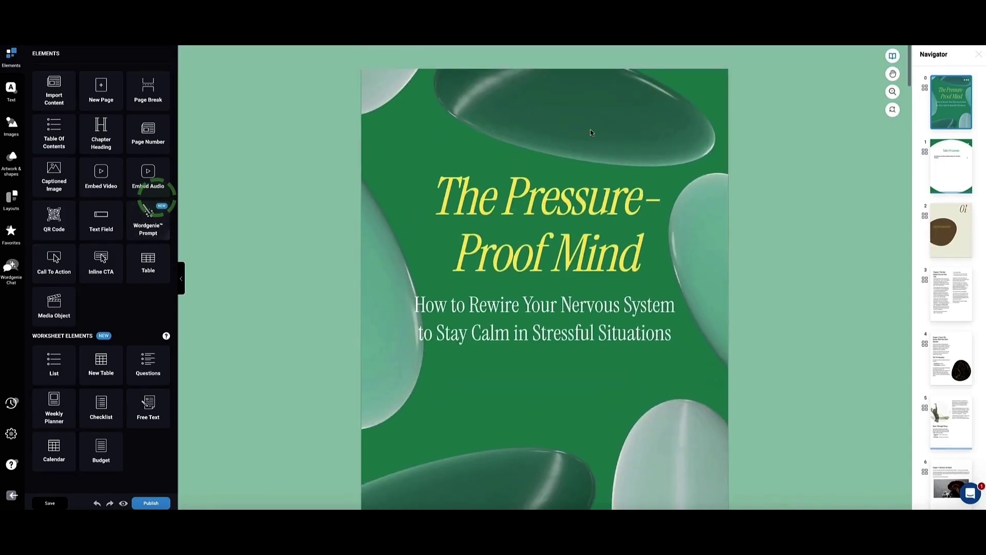
click(675, 335)
key(BackSpace)
key(BackSpace)
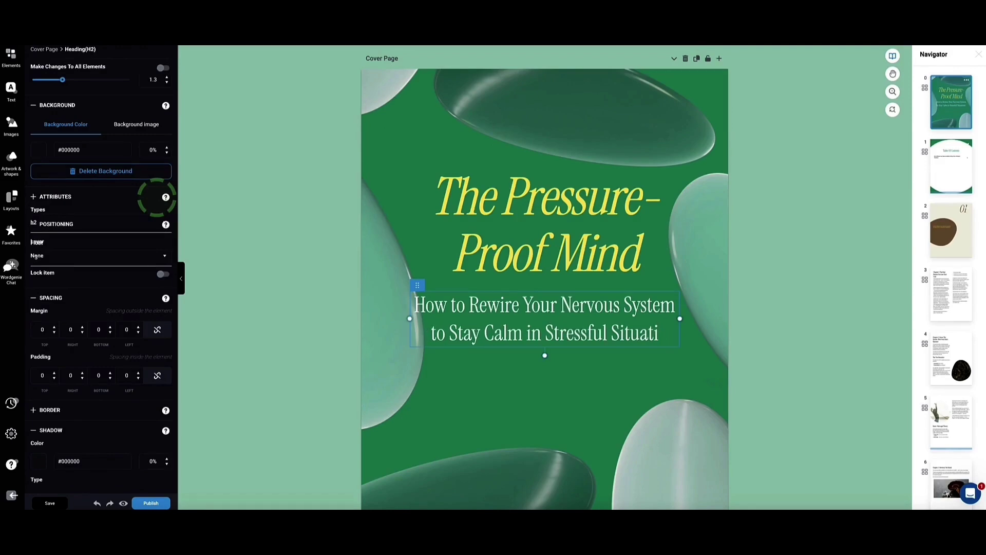
text(ns)
click(411, 396)
Review the styled pages through Chapter 3, selecting the 'What's happening' paragraph and viewing addable elements
scroll(382, 286, down, 1)
scroll(381, 286, down, 5)
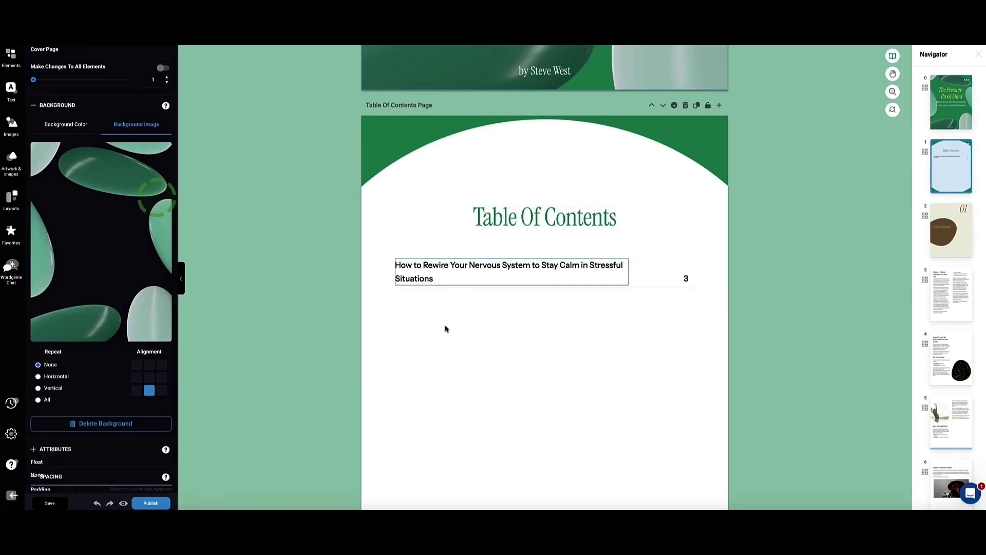
scroll(448, 328, down, 10)
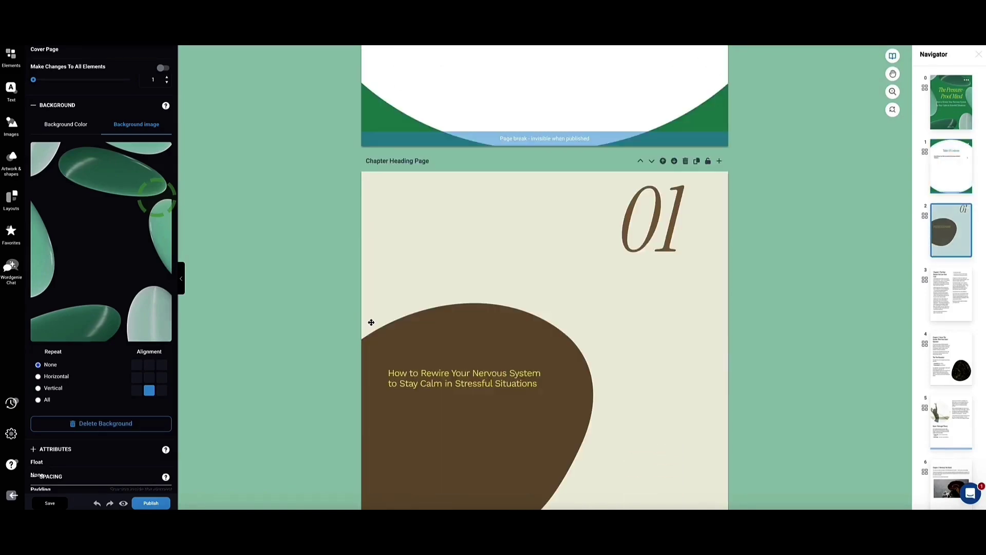
scroll(372, 322, down, 6)
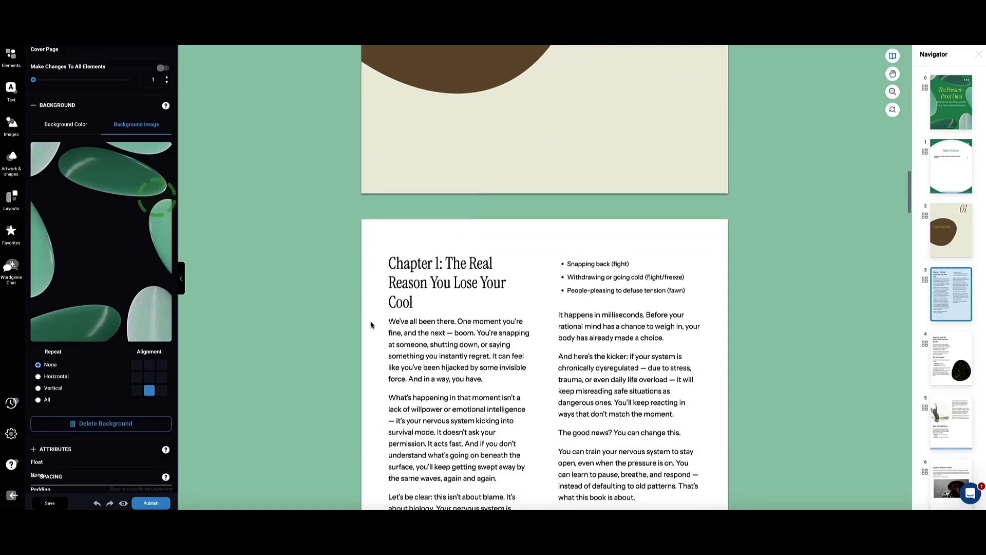
scroll(371, 325, down, 1)
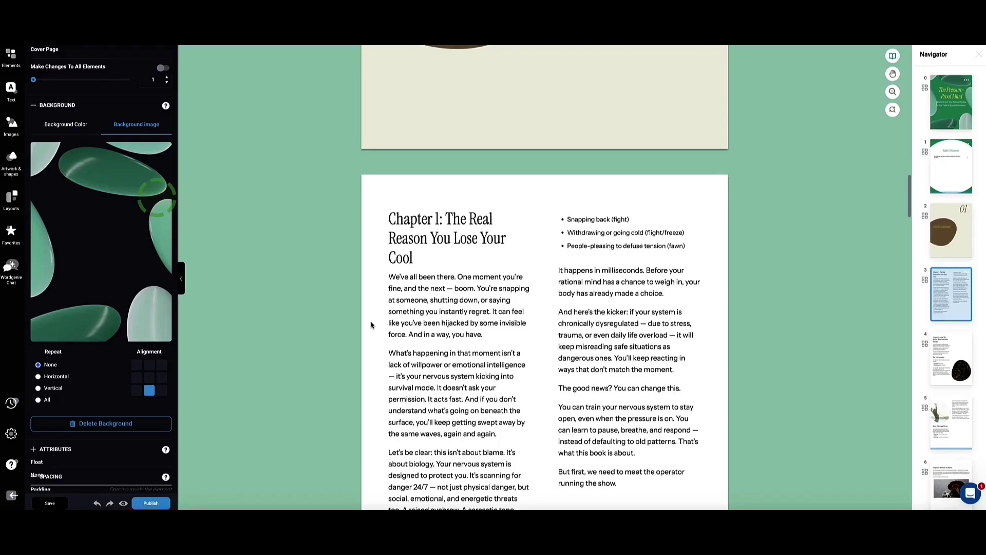
scroll(371, 325, down, 2)
click(449, 286)
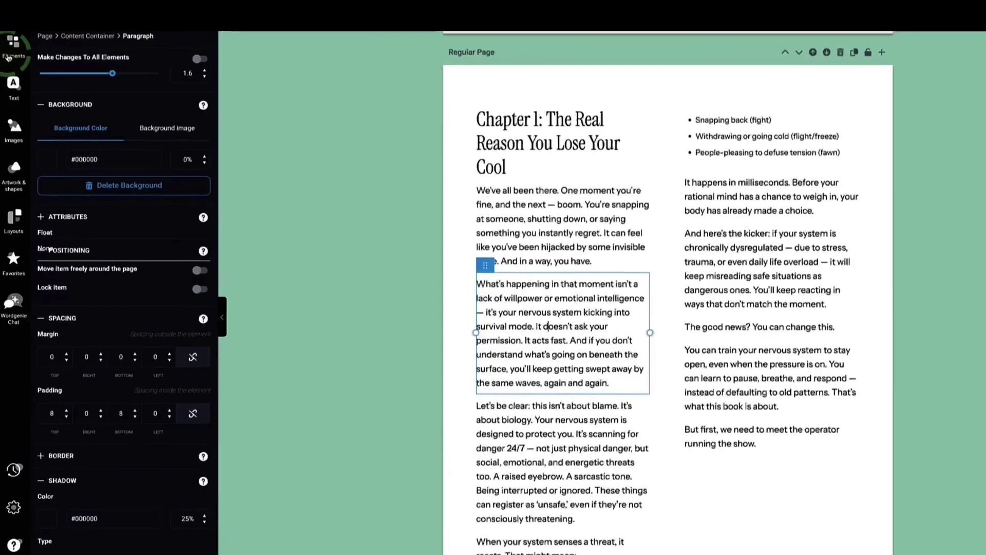
click(9, 56)
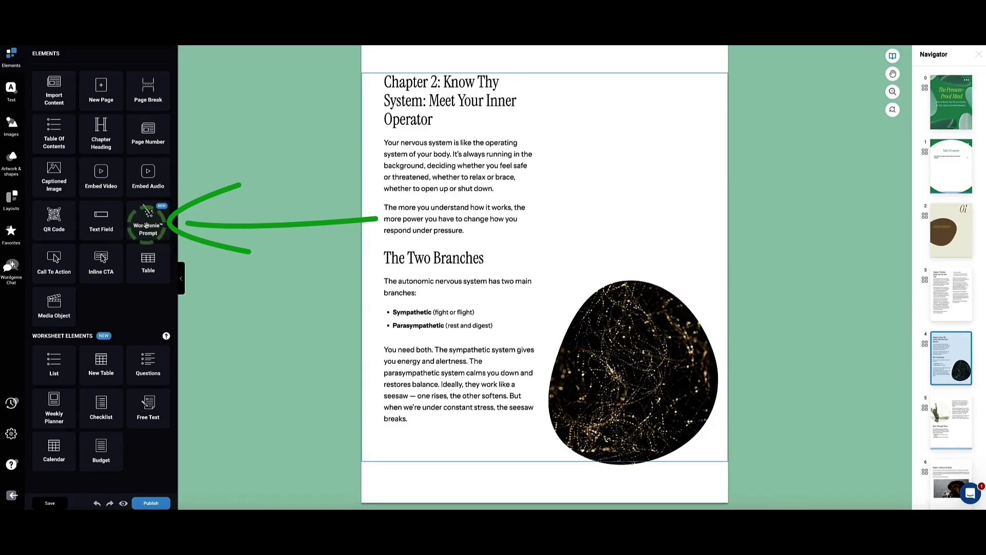
scroll(337, 247, down, 10)
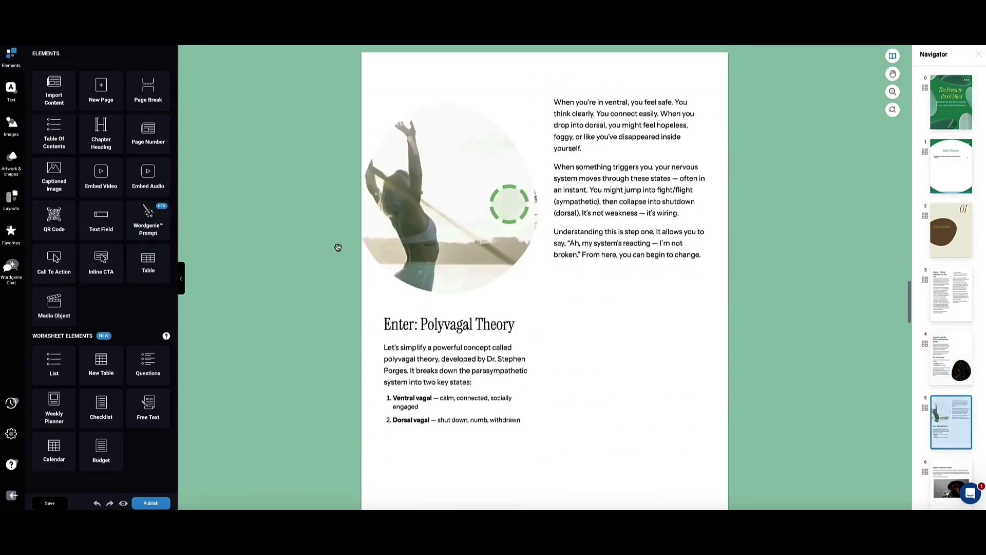
scroll(337, 248, down, 5)
Export the ebook as a PDF for Adobe Reader, open its flipbook, then return to the dashboard
click(156, 503)
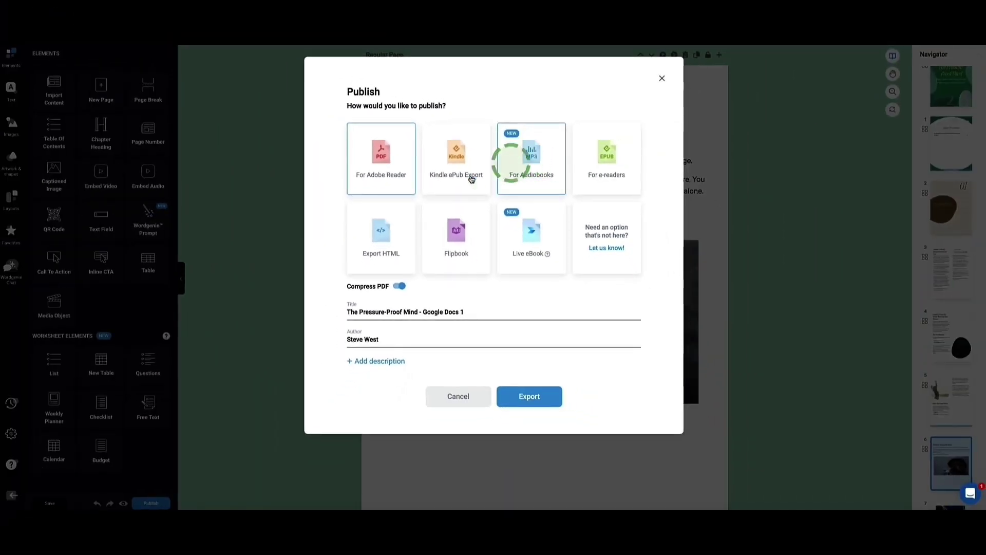
click(526, 397)
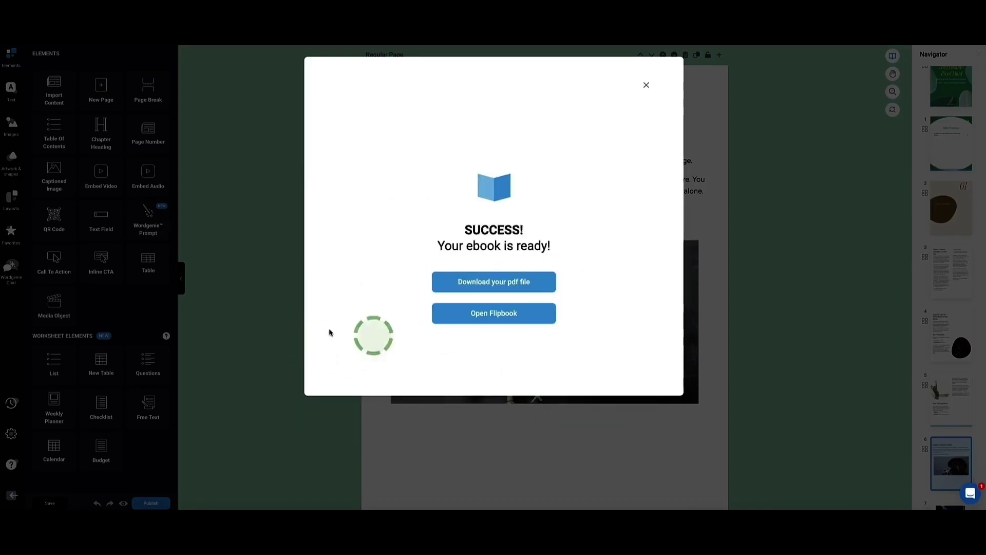
click(509, 319)
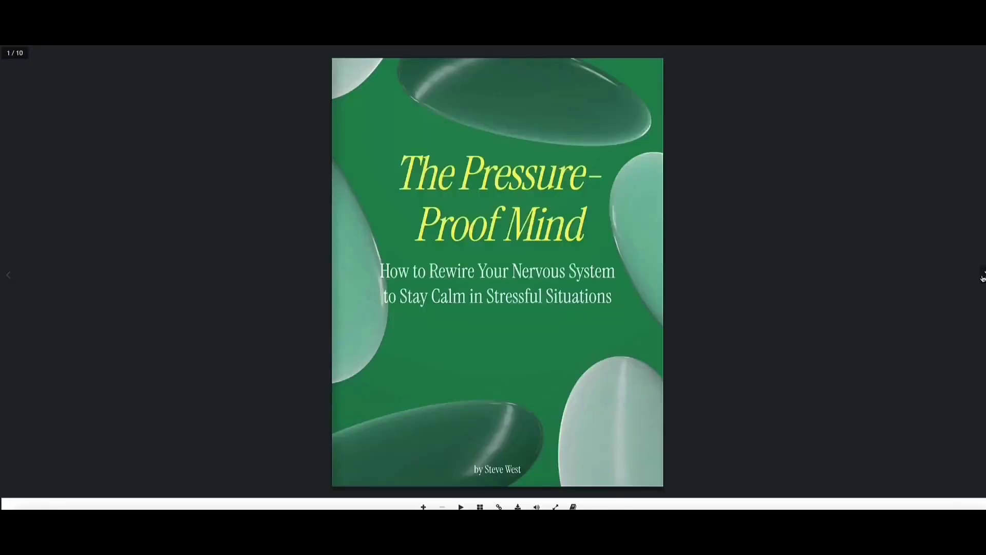
click(297, 308)
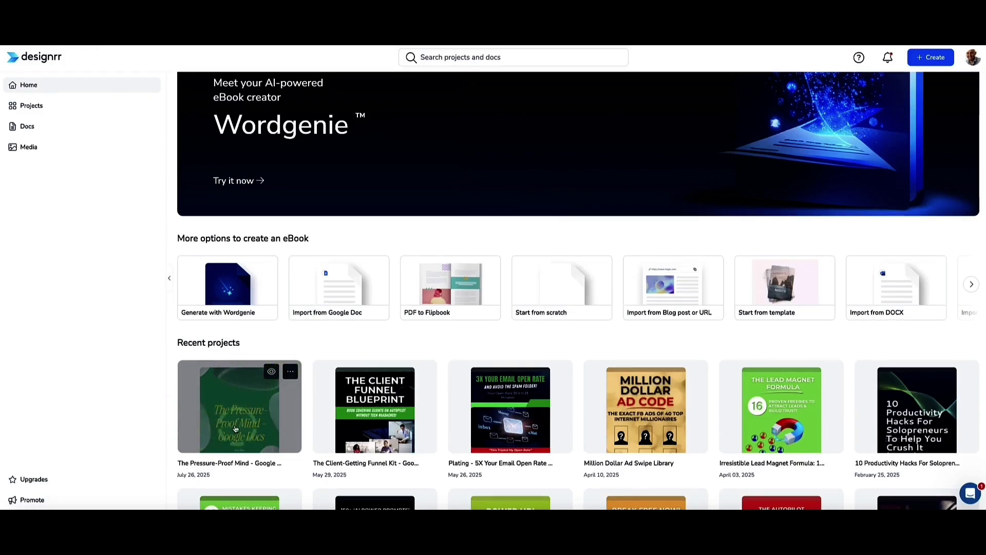
Create the Hardback + iPad + iPhone 3D mockup of The Pressure-Proof Mind cover and download it
click(291, 375)
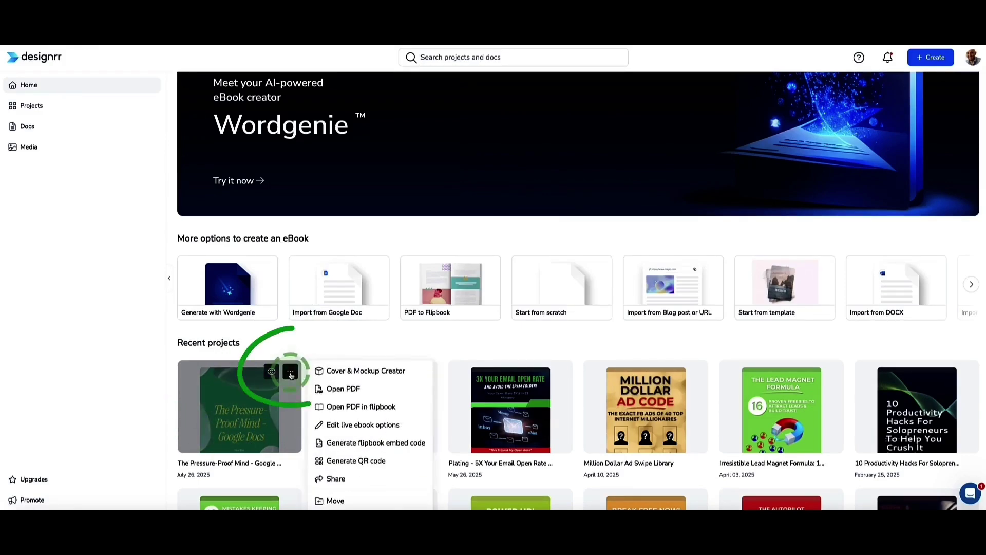
click(348, 373)
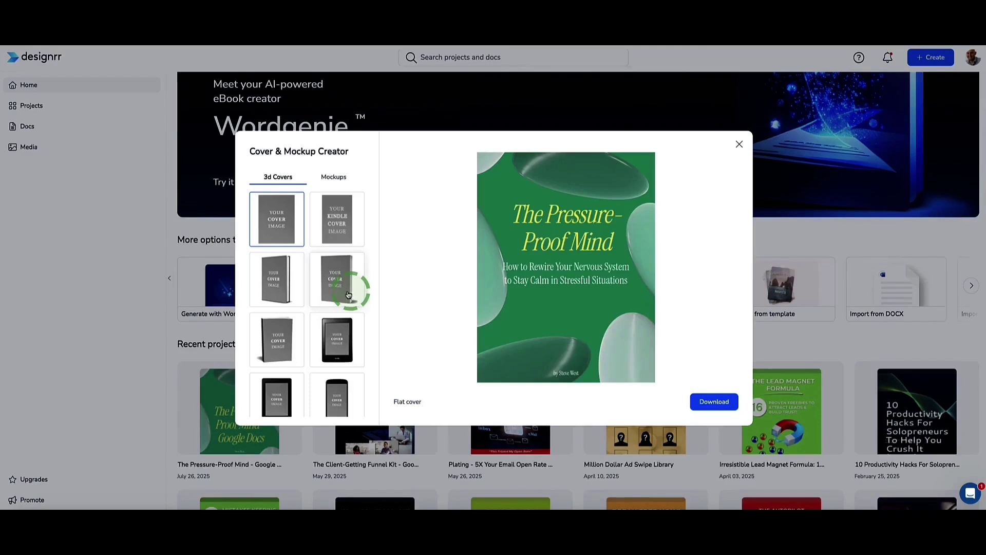
scroll(345, 280, down, 3)
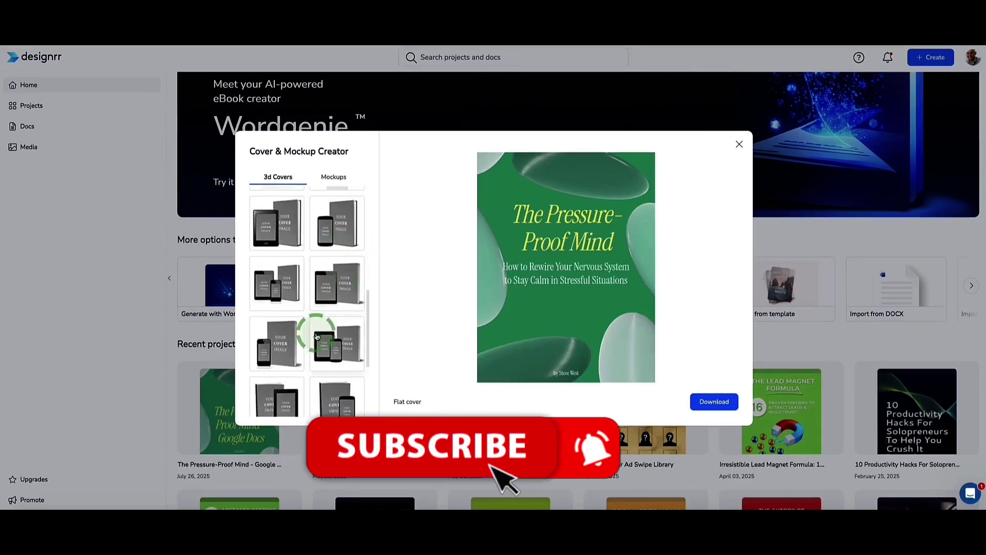
click(278, 283)
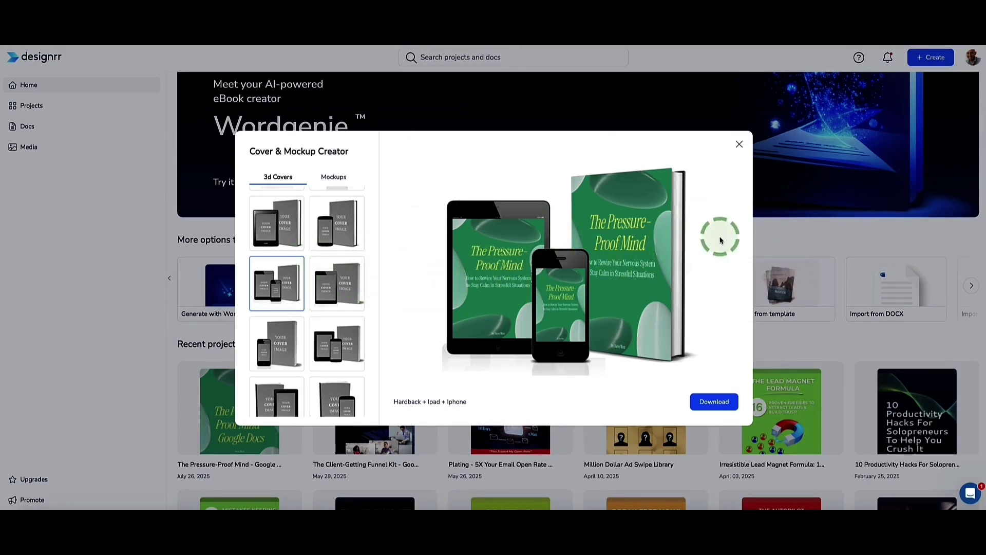
click(713, 401)
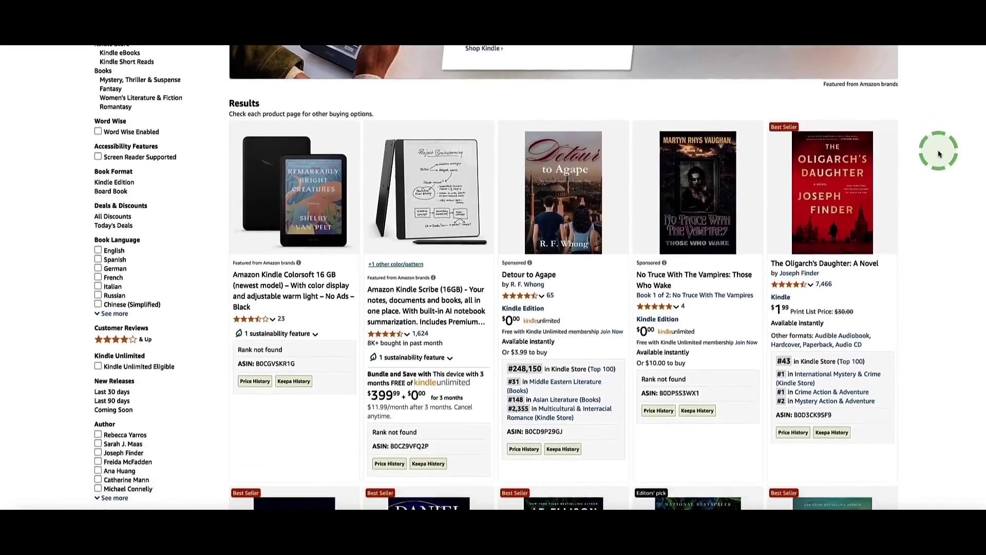
Scroll to the KDP Content Guidelines and highlight the heading and the AI-generated and AI-assisted labels
scroll(939, 154, down, 5)
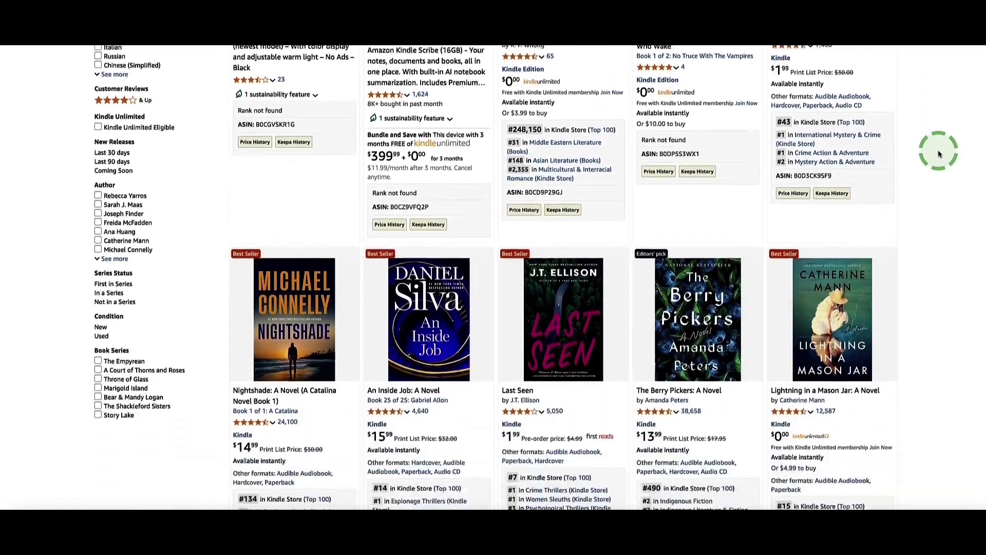
scroll(938, 154, down, 4)
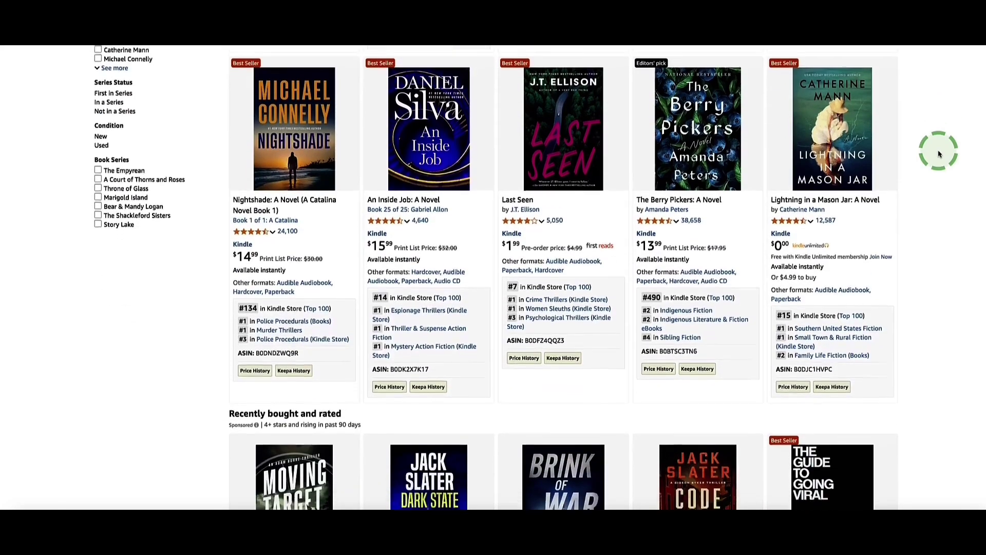
scroll(939, 154, down, 7)
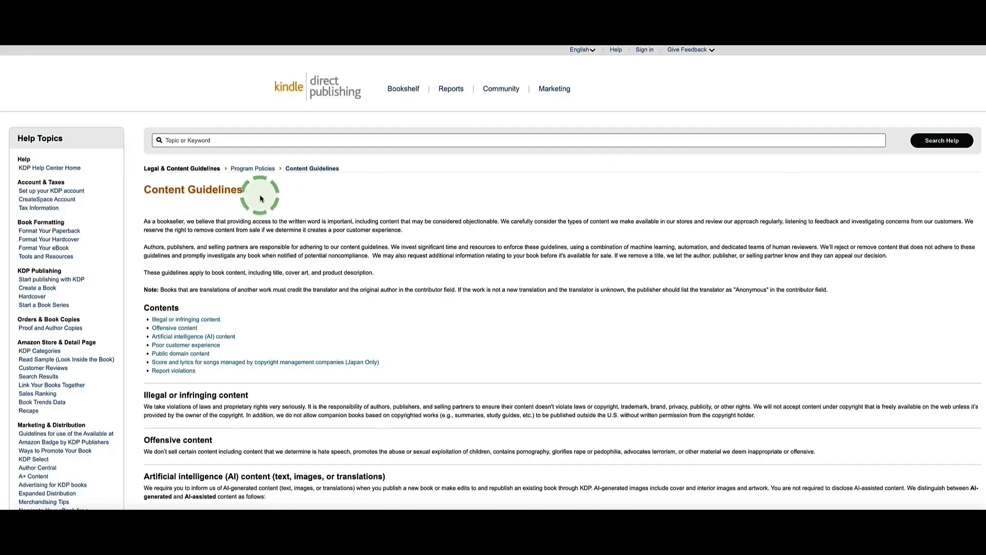
drag(260, 194, 140, 194)
scroll(140, 194, down, 5)
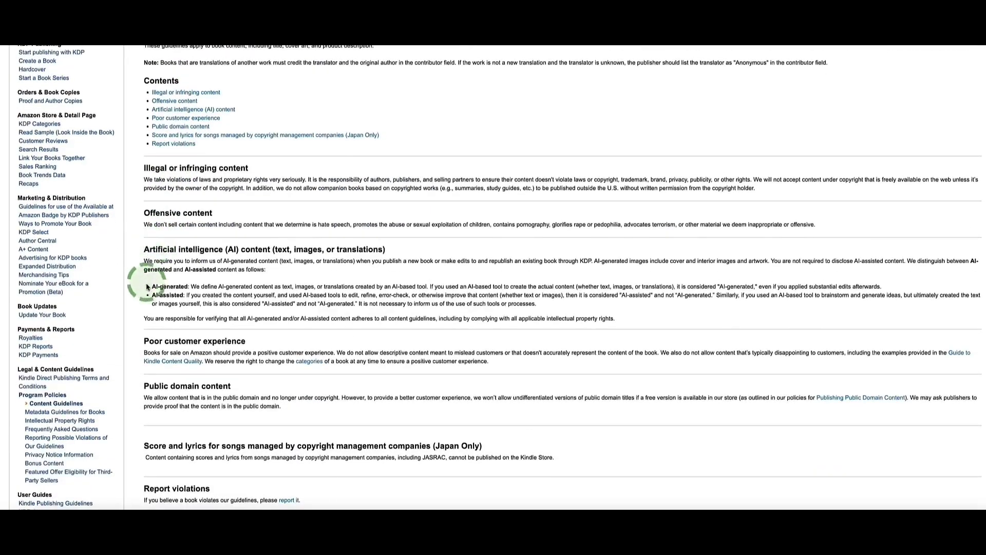
drag(147, 290, 186, 291)
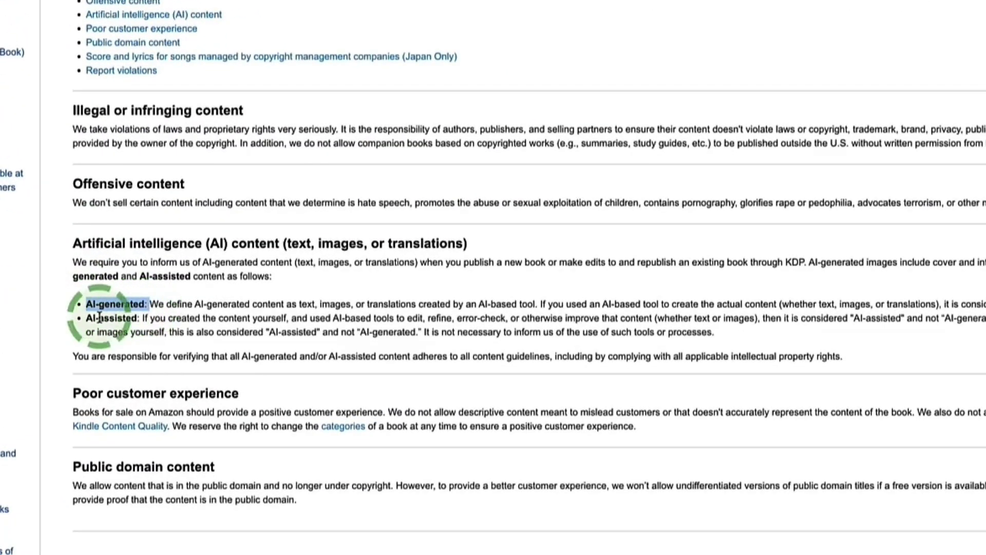
drag(85, 318, 146, 320)
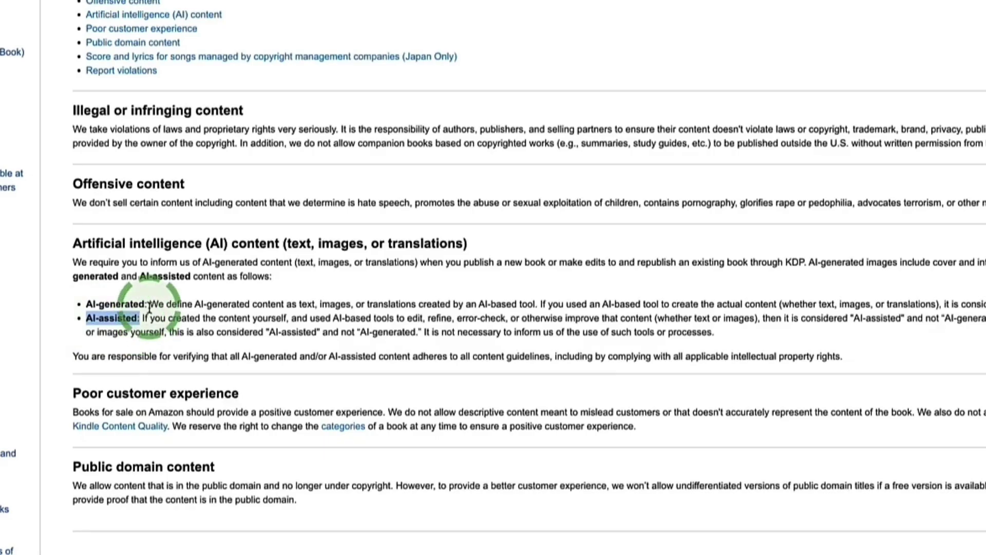
click(153, 307)
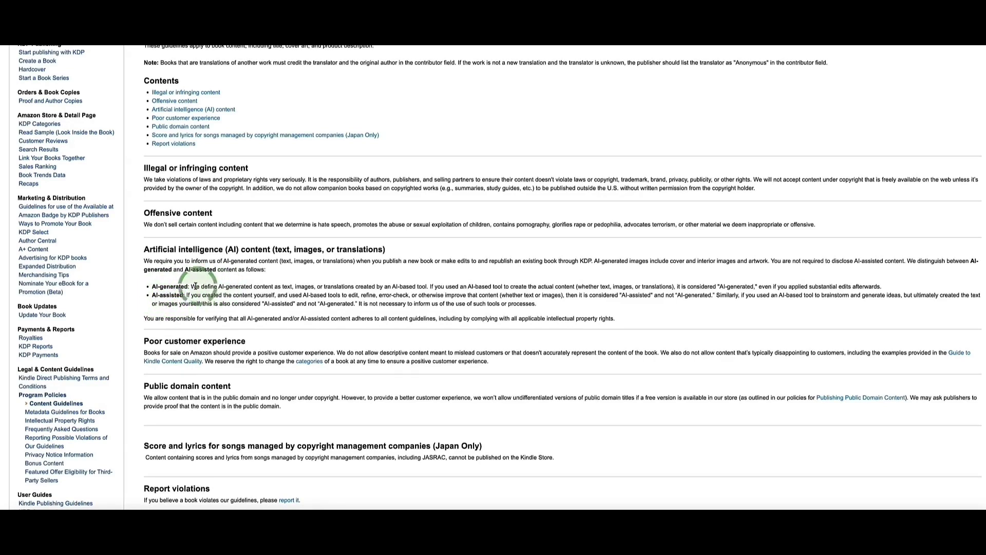
Highlight the AI-generated and AI-assisted definitions and the heading, clearing each highlight afterward
drag(191, 288, 236, 312)
click(224, 295)
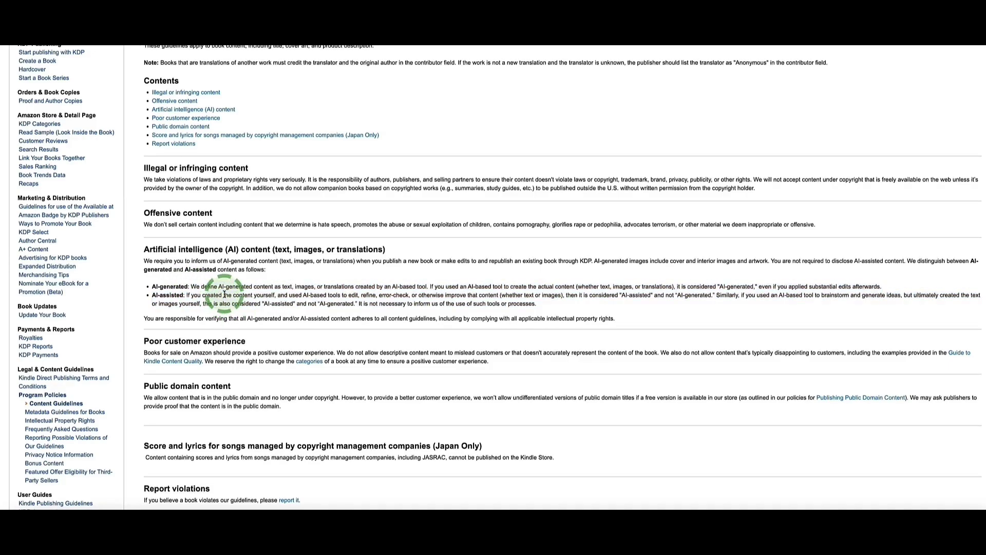
scroll(224, 294, up, 5)
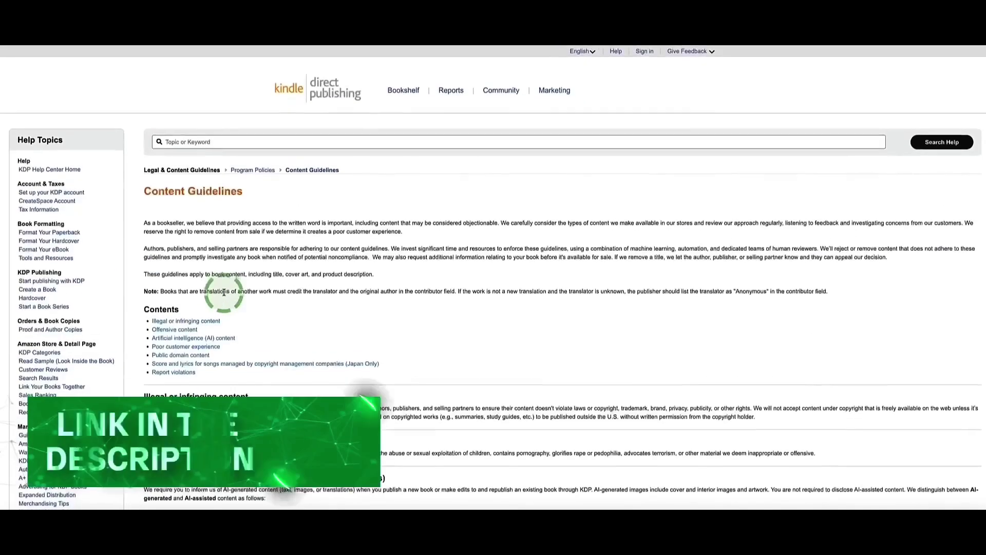
drag(242, 193, 152, 193)
click(249, 205)
scroll(249, 205, down, 10)
scroll(248, 204, up, 7)
scroll(248, 204, up, 3)
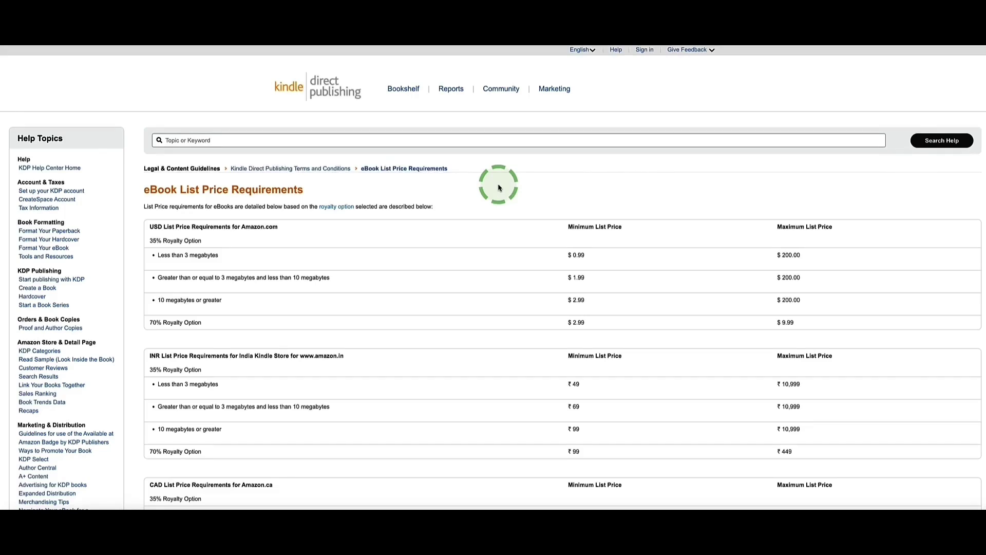
Review the eBook price minimum and maximum tables and highlight the List Price Requirements heading
scroll(499, 188, down, 15)
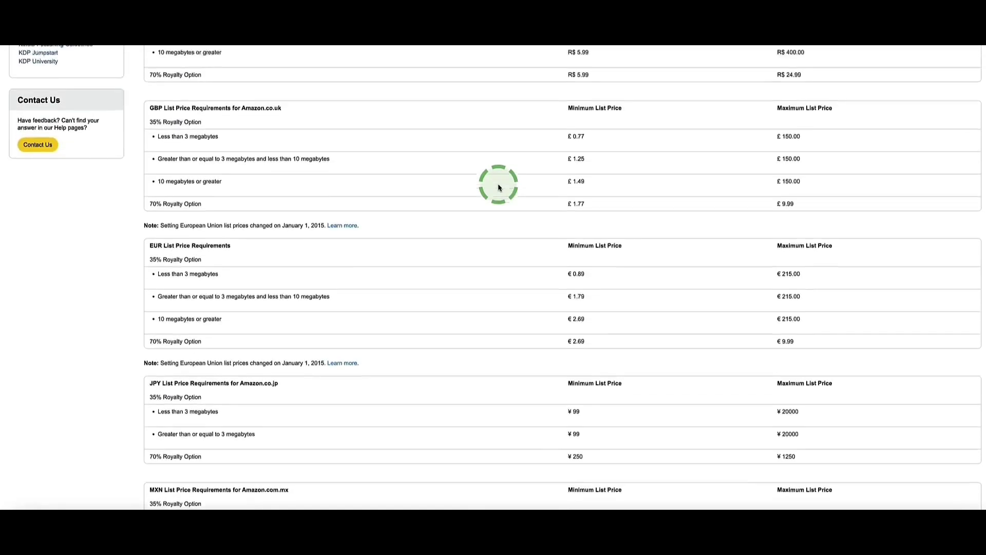
scroll(498, 187, up, 15)
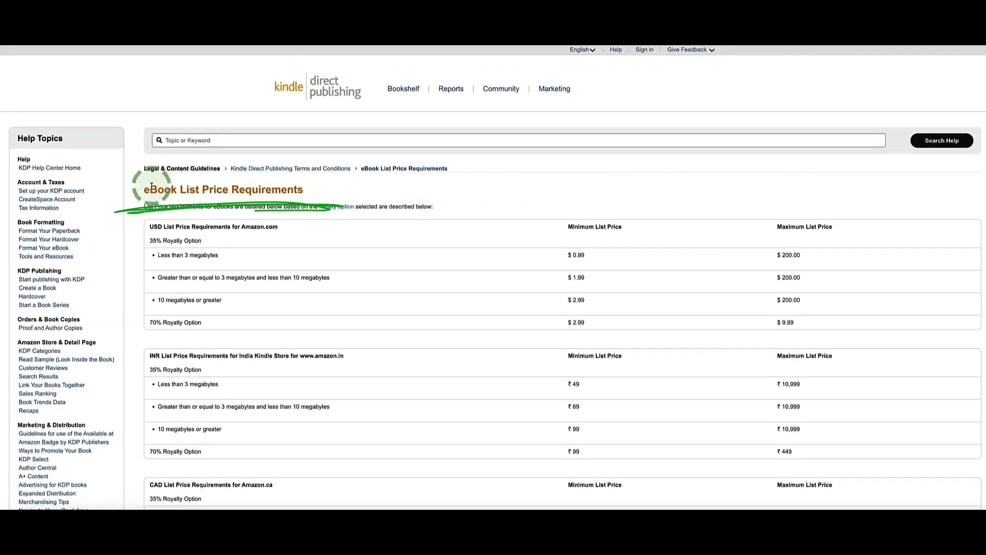
drag(178, 190, 307, 191)
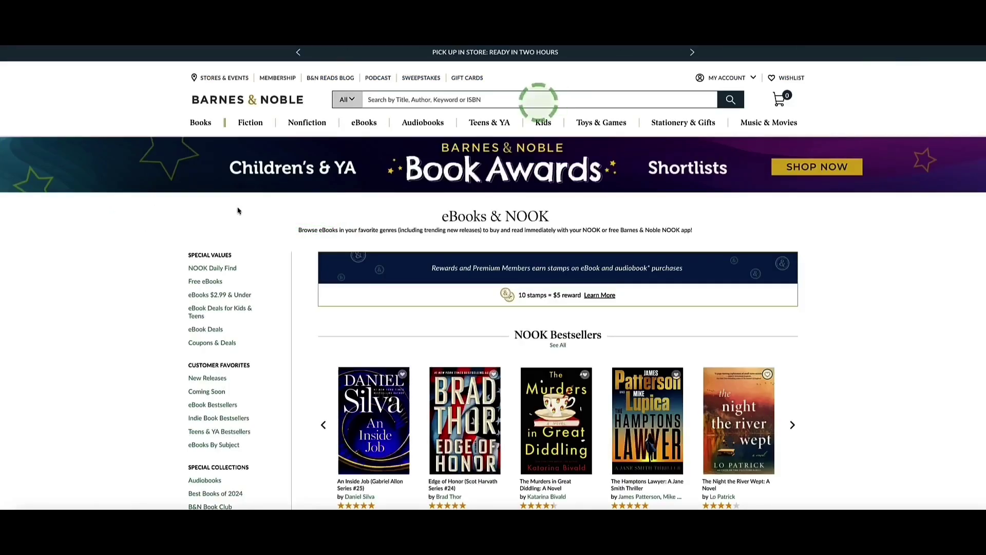
click(130, 255)
scroll(144, 257, down, 8)
Highlight the AI-Assisted vs. AI-Created heading and the generative AI article text, then clear it
scroll(144, 257, down, 5)
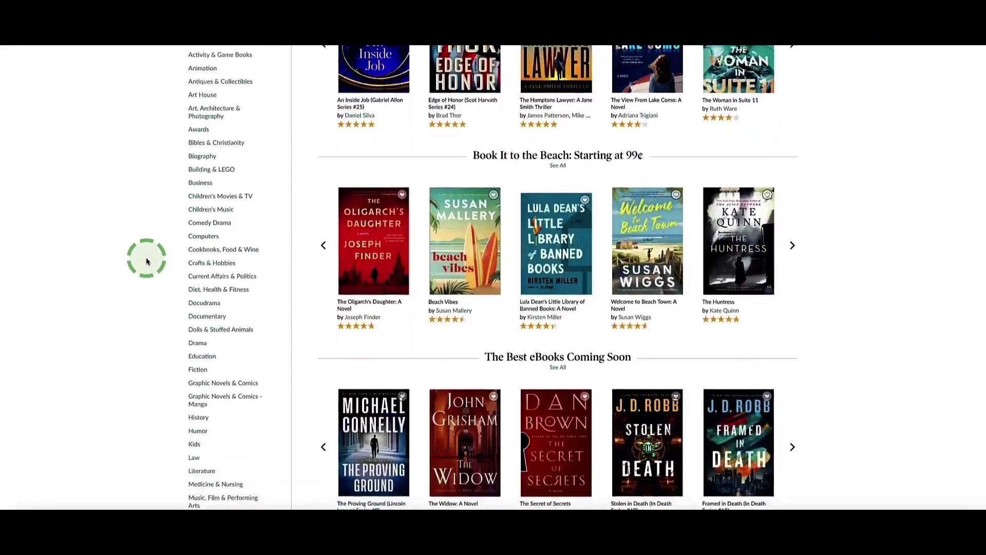
scroll(143, 257, up, 15)
mouse_move(359, 124)
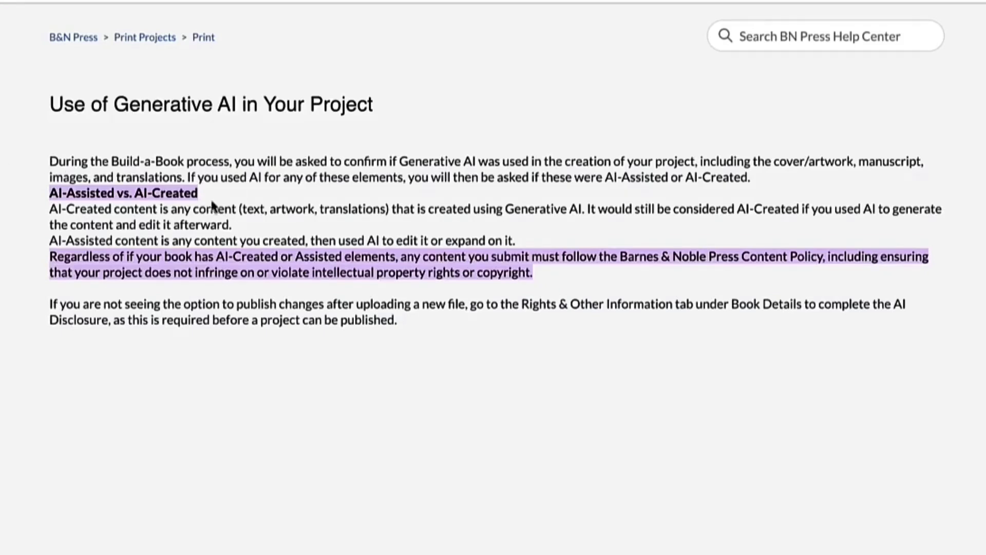
triple_click(83, 192)
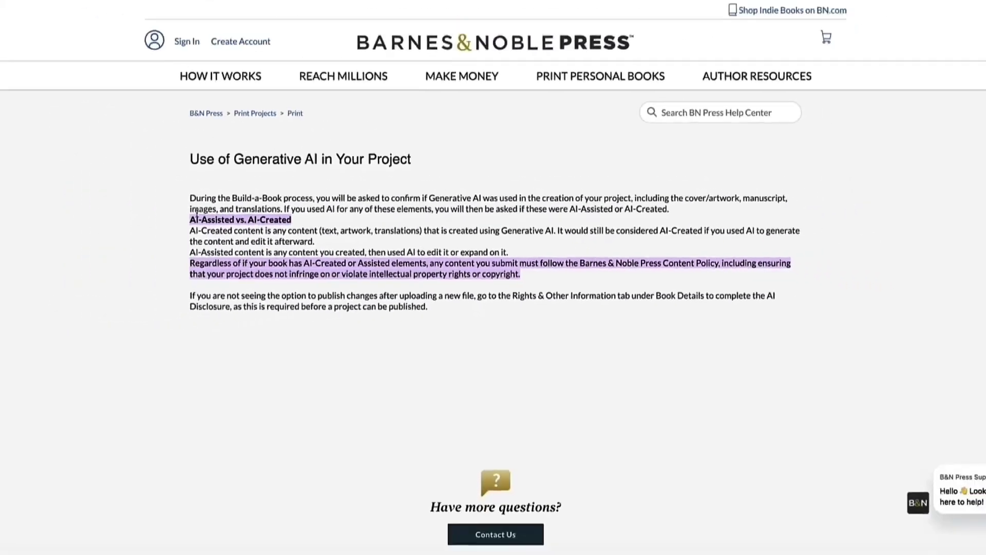
drag(239, 211, 482, 313)
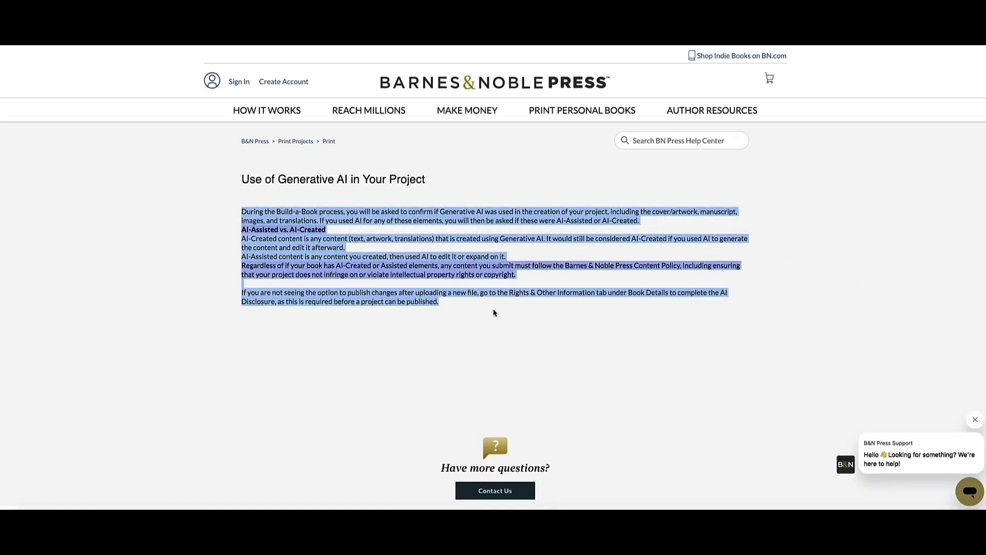
click(494, 313)
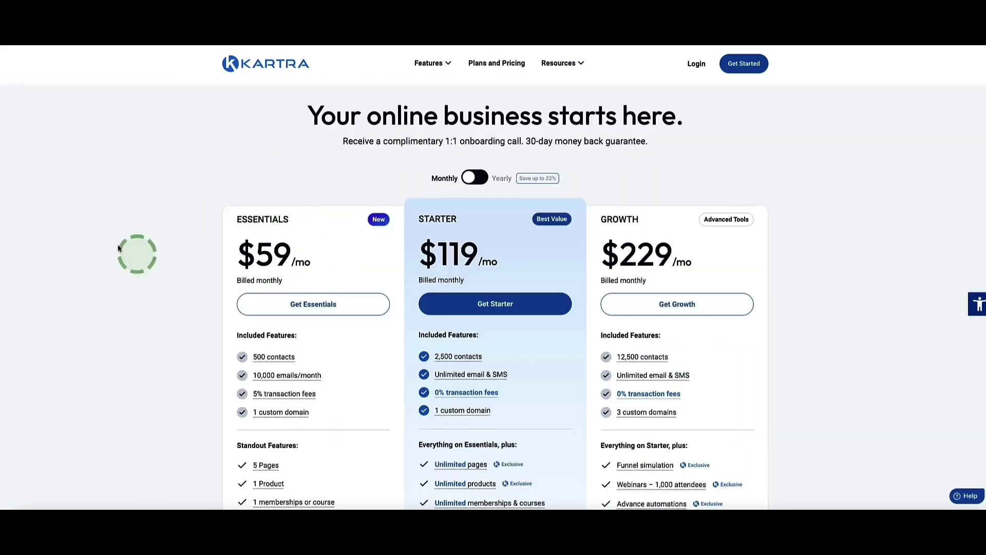
Switch Kartra's plan prices to yearly billing, showing $52, $99 and $189 per month
click(474, 177)
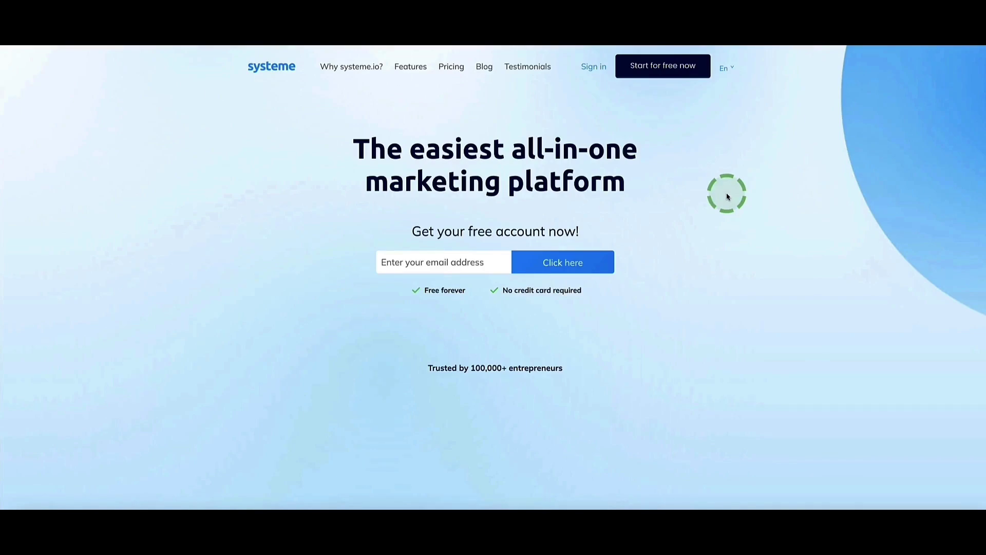
Open systeme.io pricing and review the Freemium $0, Startup $17, Webinar $47, Unlimited $97 plans
click(452, 67)
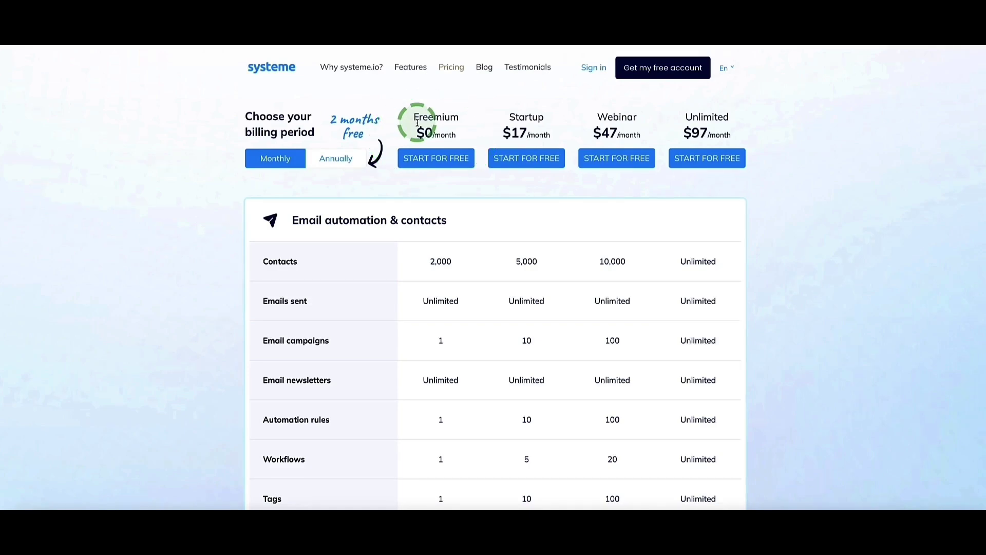
scroll(417, 123, down, 4)
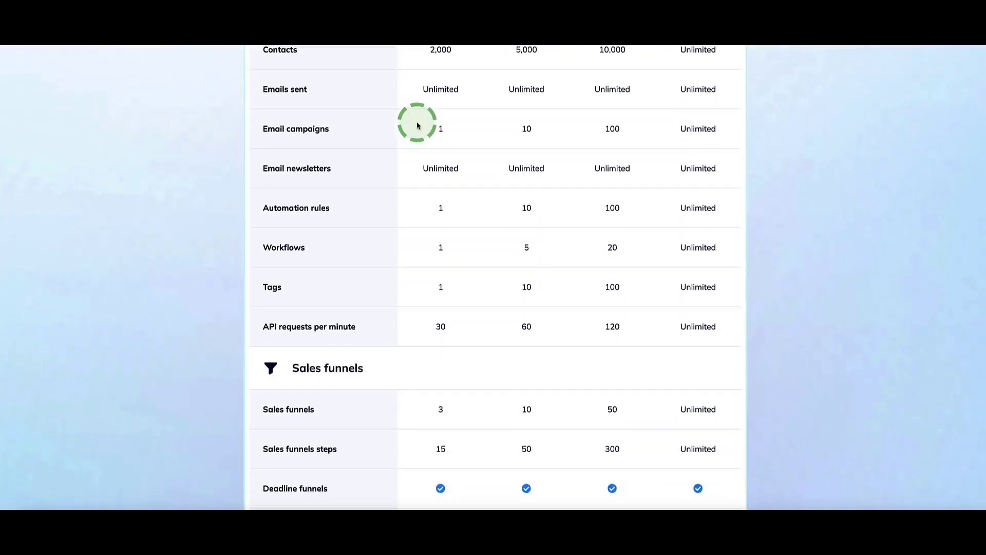
scroll(418, 125, down, 4)
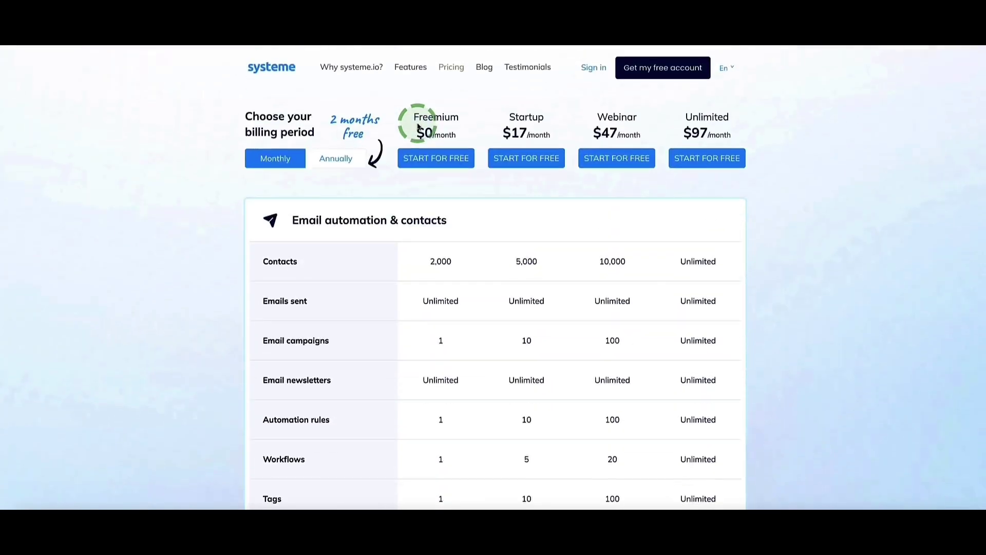